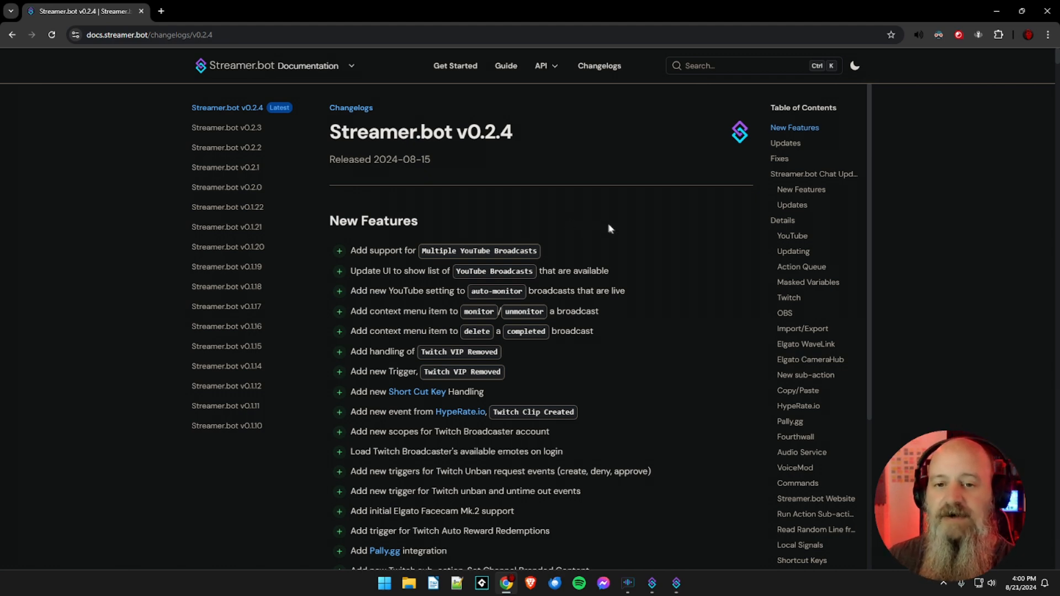
Review the New Features list in the Streamer.bot v0.2.4 changelog
scroll(615, 229, "down", 2)
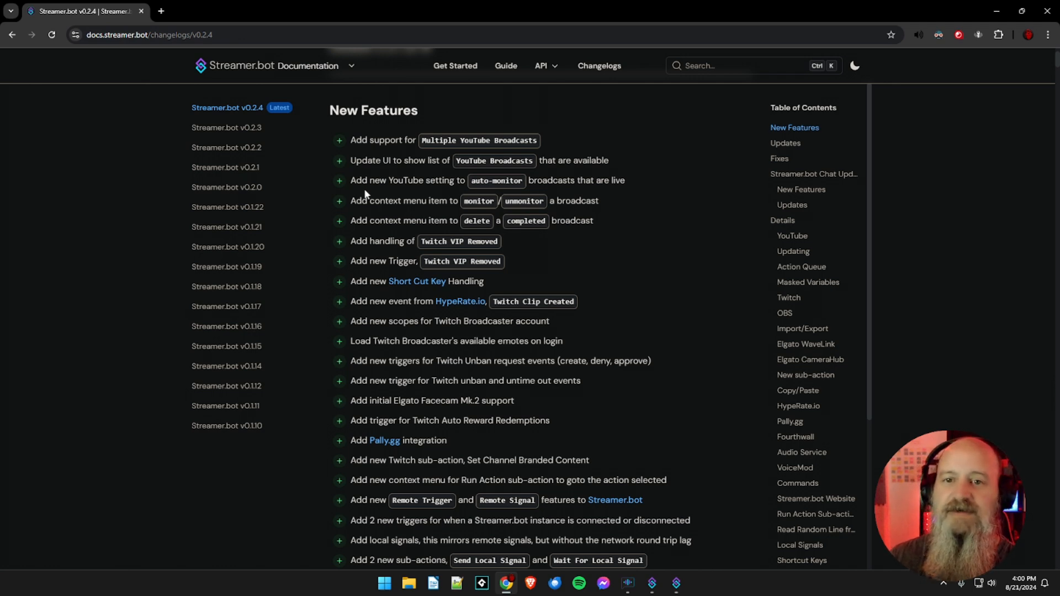
scroll(380, 192, "down", 2)
scroll(494, 245, "down", 2)
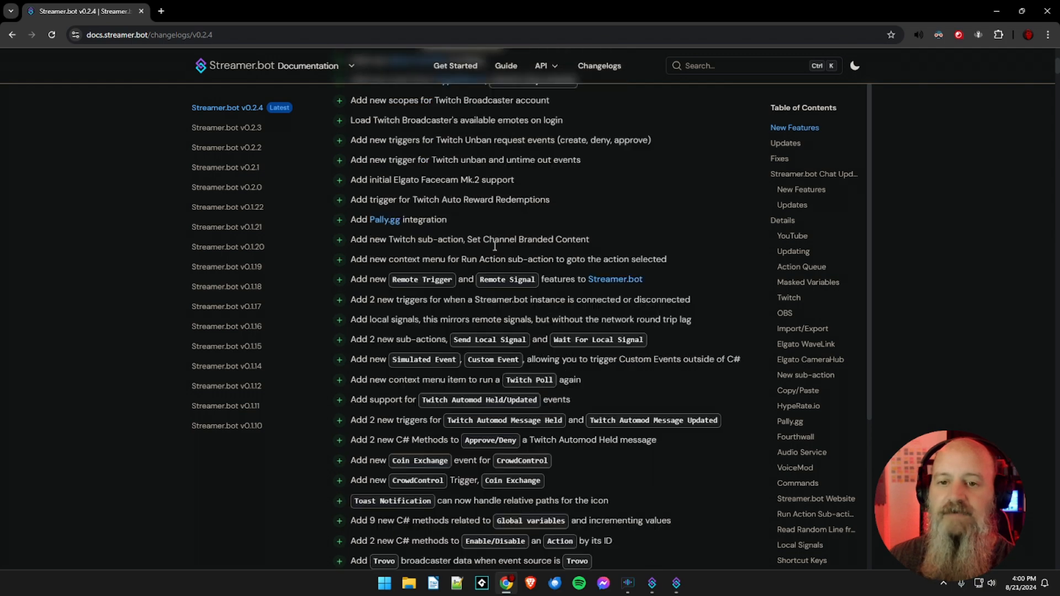
scroll(494, 245, "down", 2)
scroll(494, 245, "down", 2)
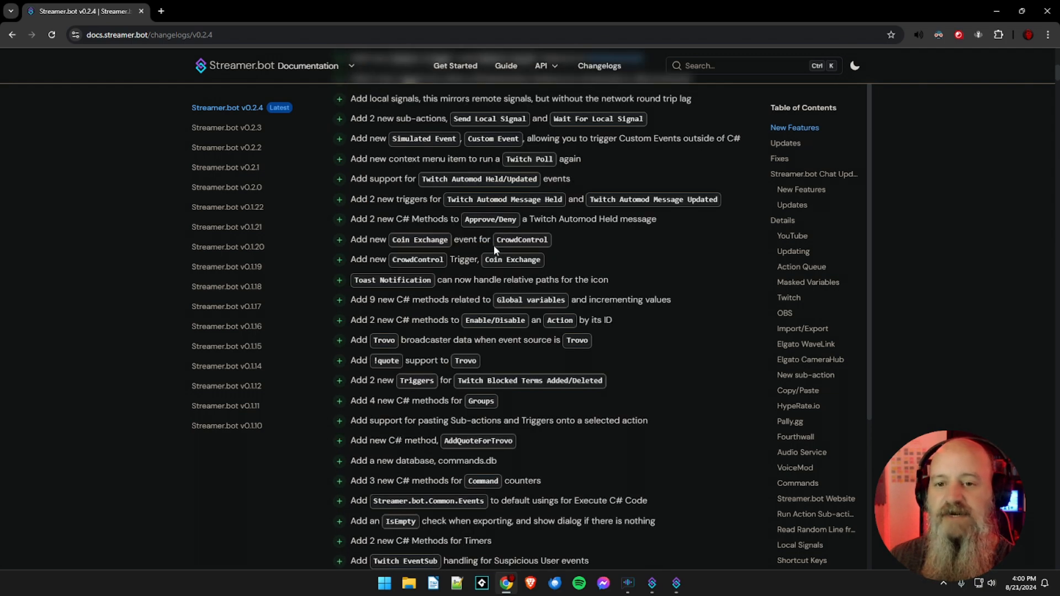
scroll(494, 246, "down", 5)
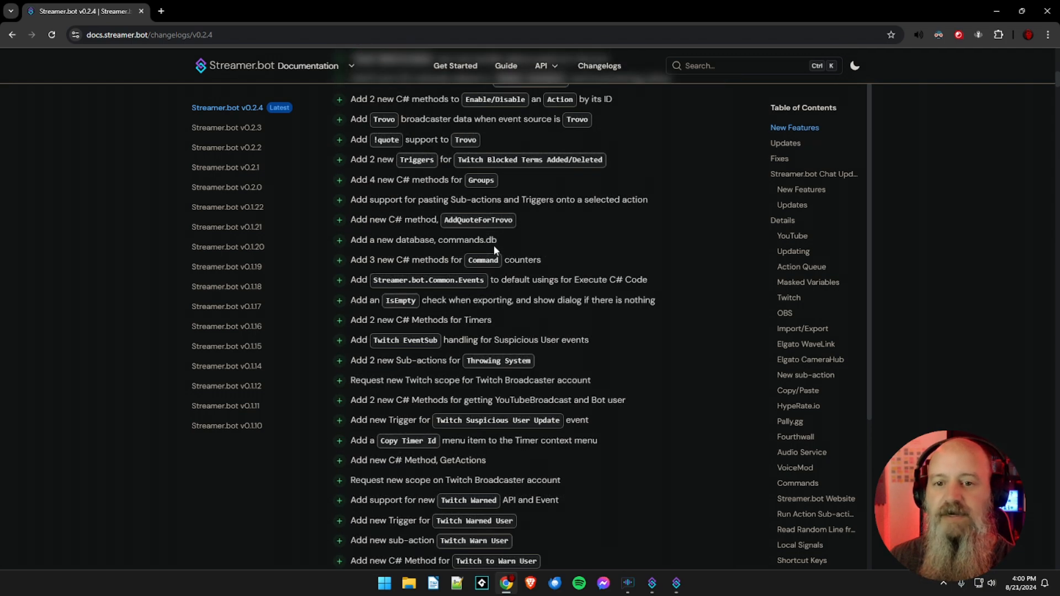
scroll(499, 246, "down", 7)
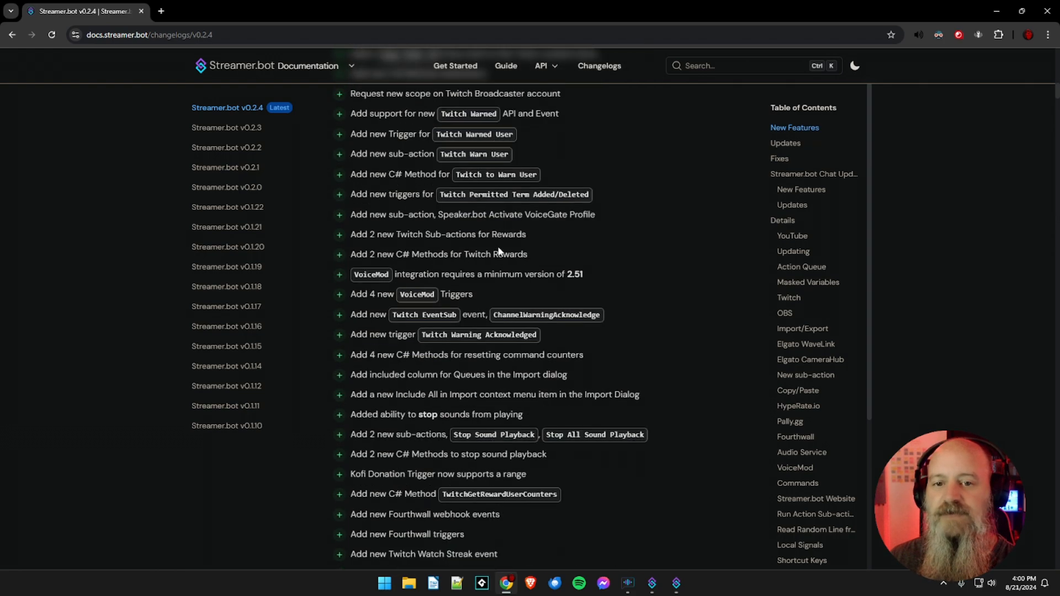
scroll(498, 246, "down", 6)
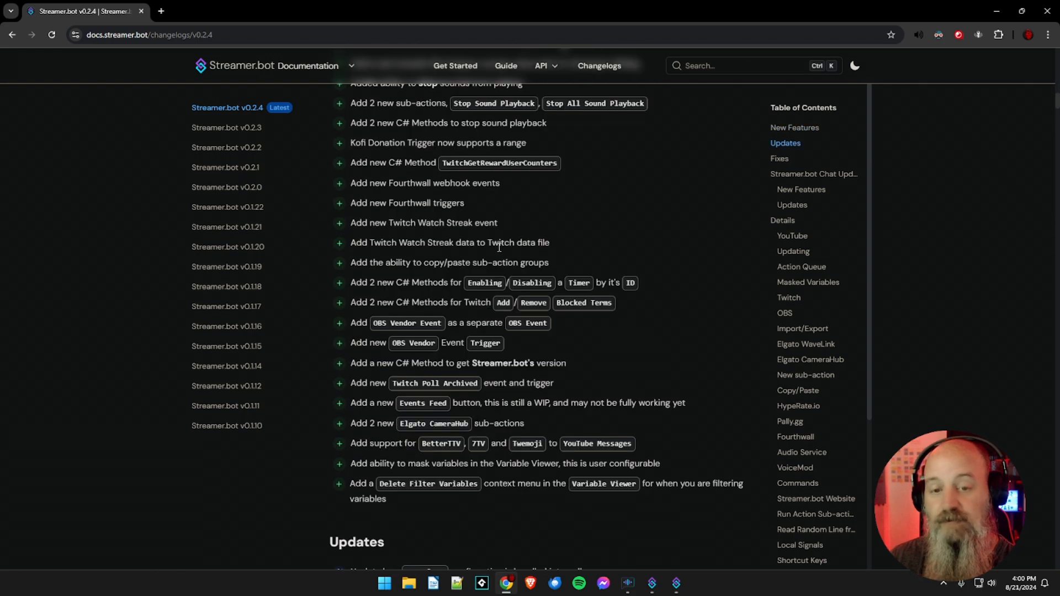
scroll(499, 246, "down", 2)
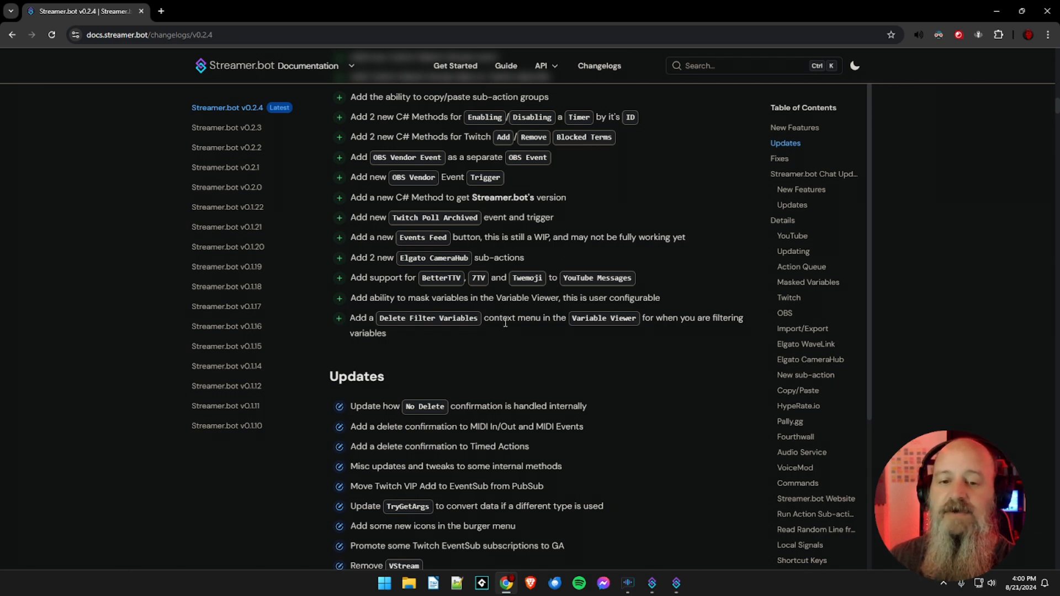
Read through the general Updates list in the v0.2.4 changelog
scroll(497, 312, "down", 1)
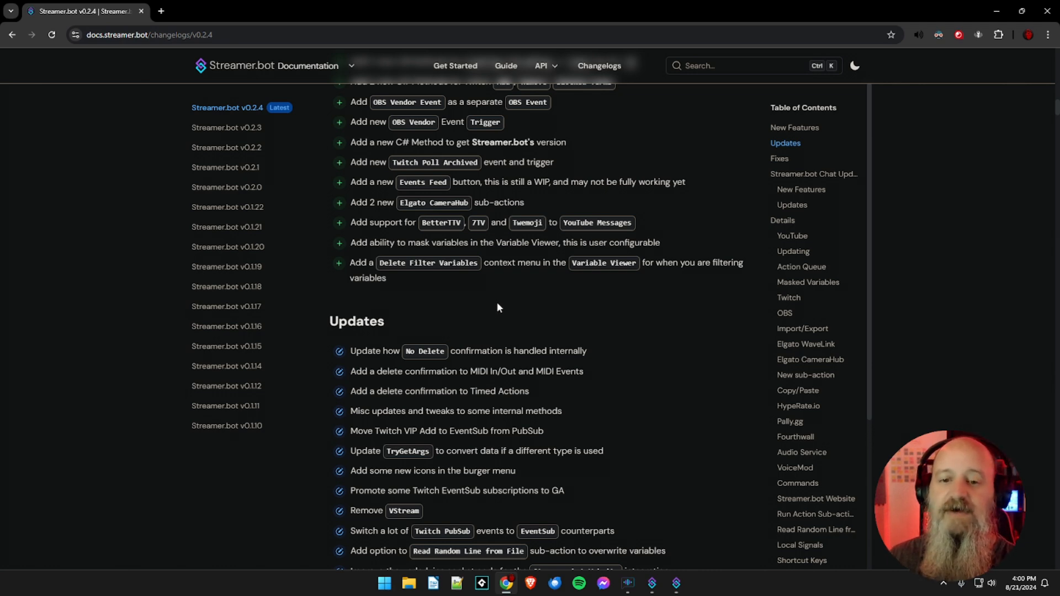
scroll(495, 302, "down", 1)
scroll(496, 307, "down", 4)
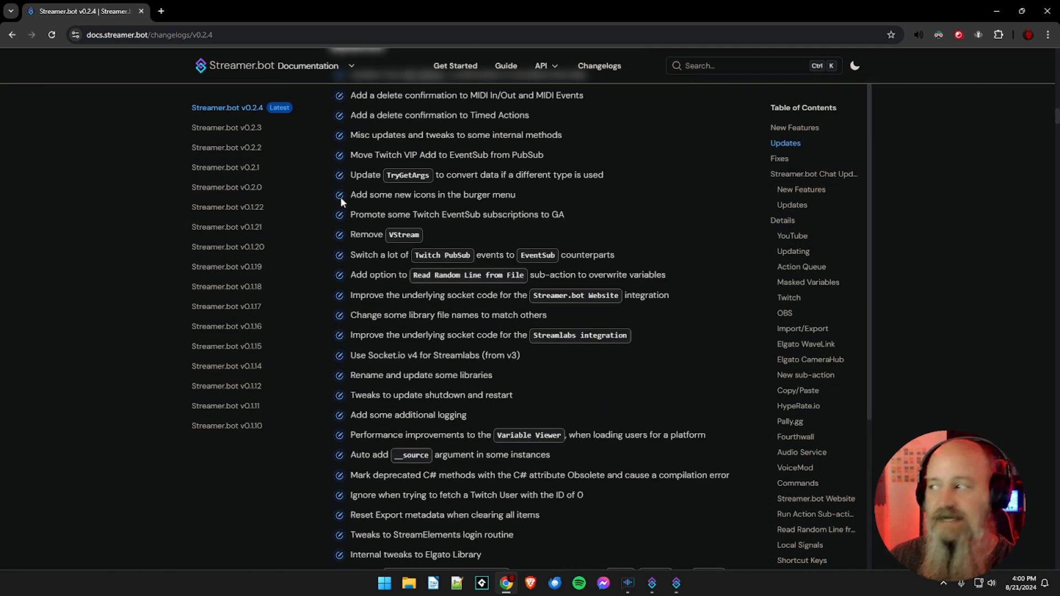
scroll(427, 217, "down", 5)
scroll(427, 217, "down", 8)
scroll(427, 217, "down", 12)
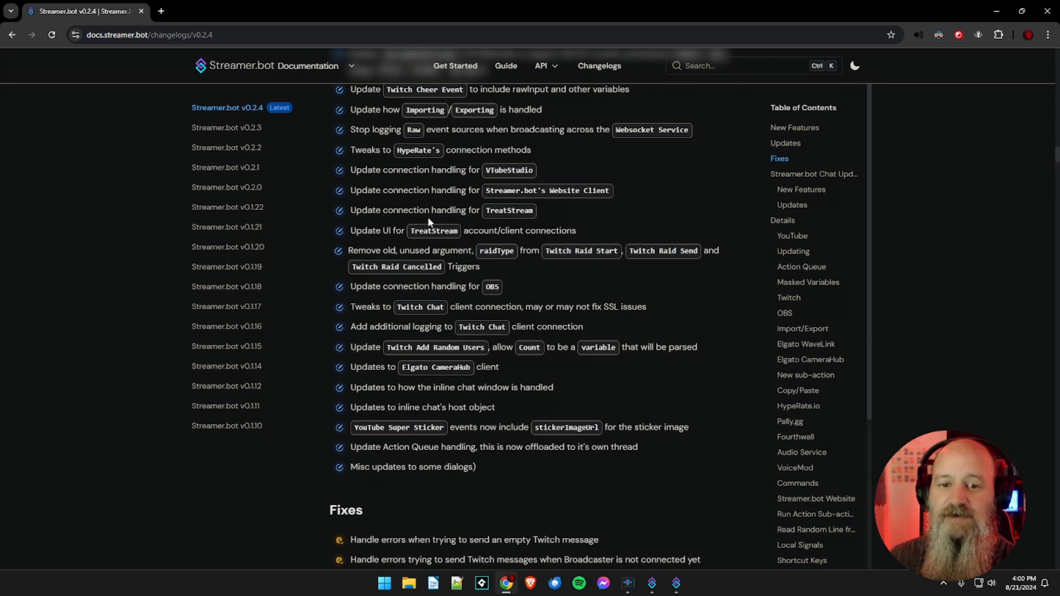
Look through the Fixes list in the v0.2.4 changelog
scroll(428, 220, "down", 5)
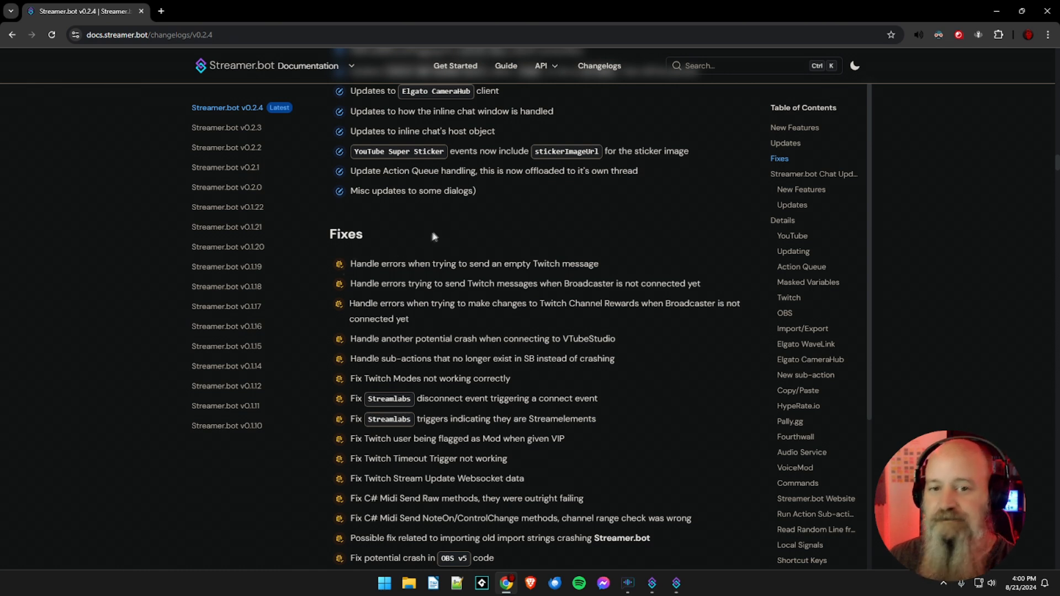
scroll(446, 236, "down", 2)
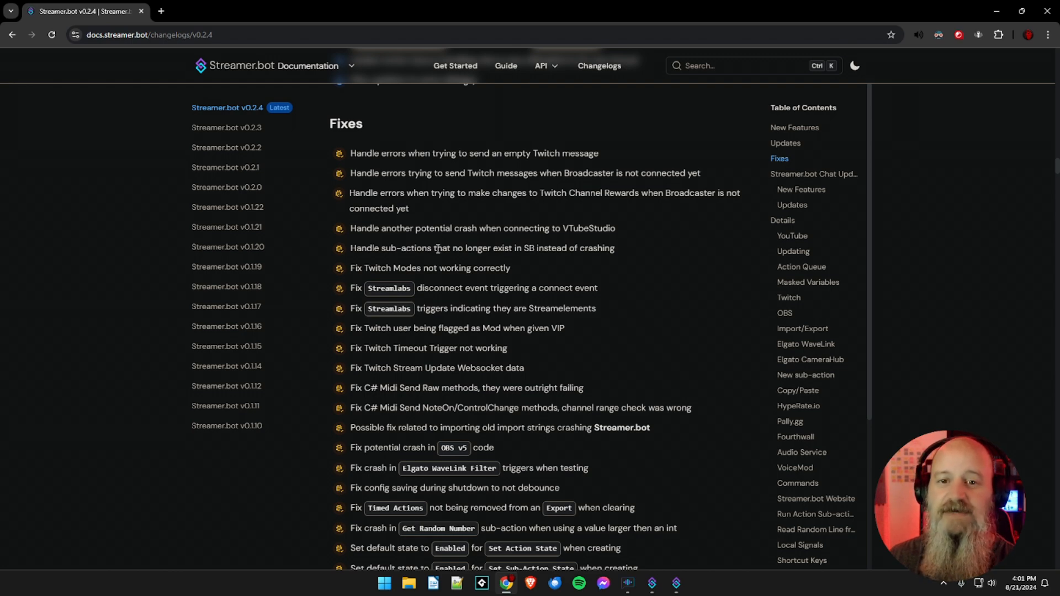
scroll(448, 245, "down", 10)
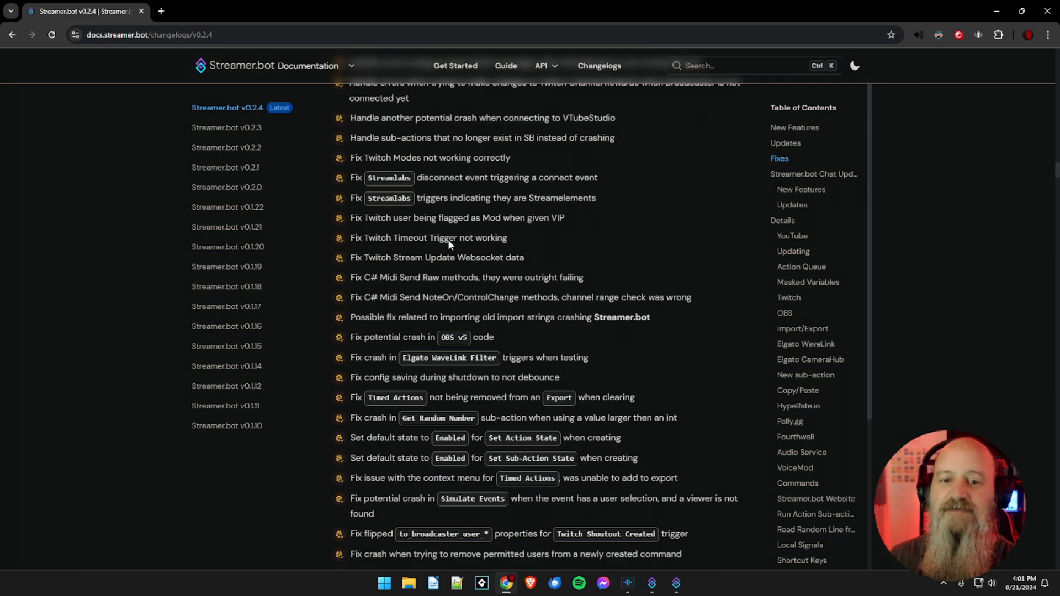
scroll(448, 244, "down", 10)
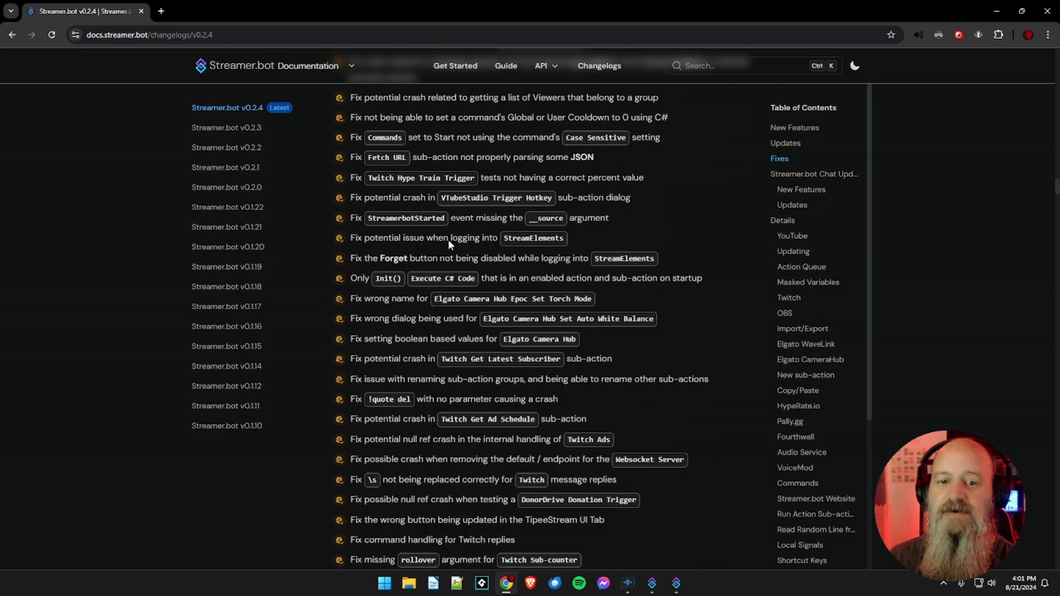
scroll(448, 240, "down", 13)
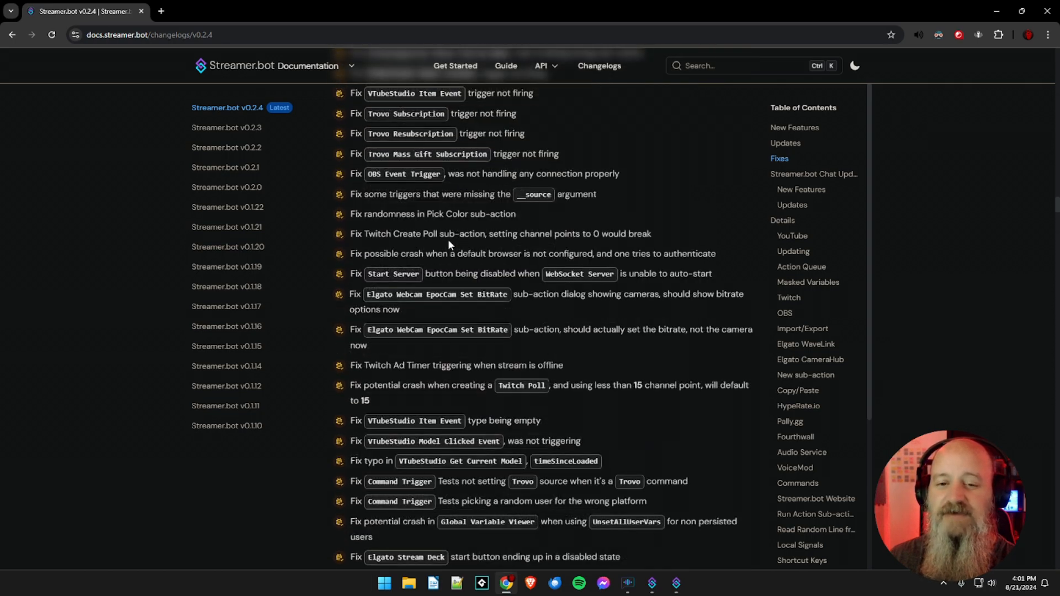
scroll(449, 243, "down", 18)
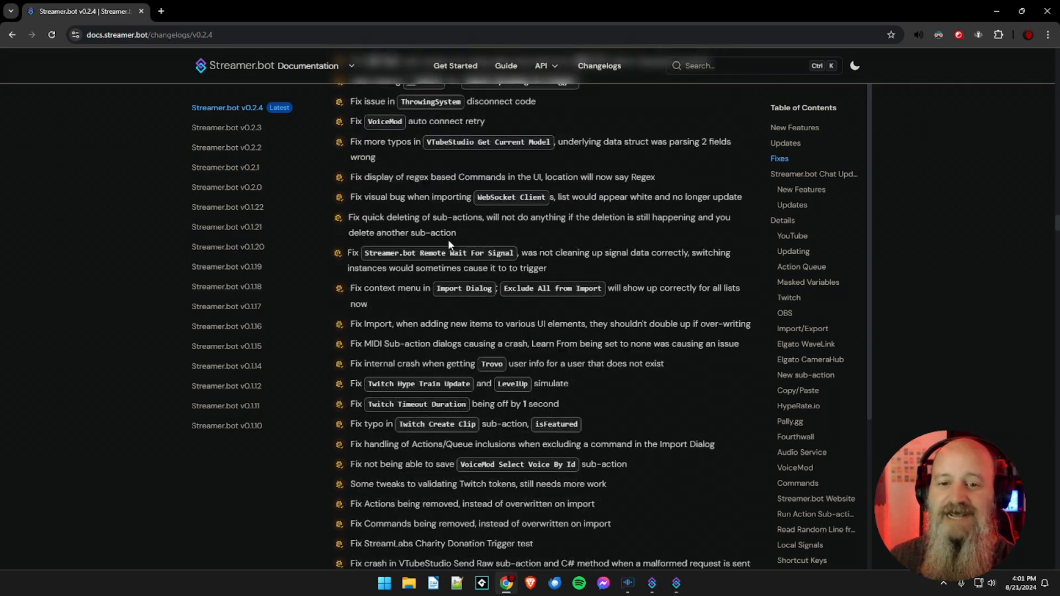
scroll(448, 239, "down", 10)
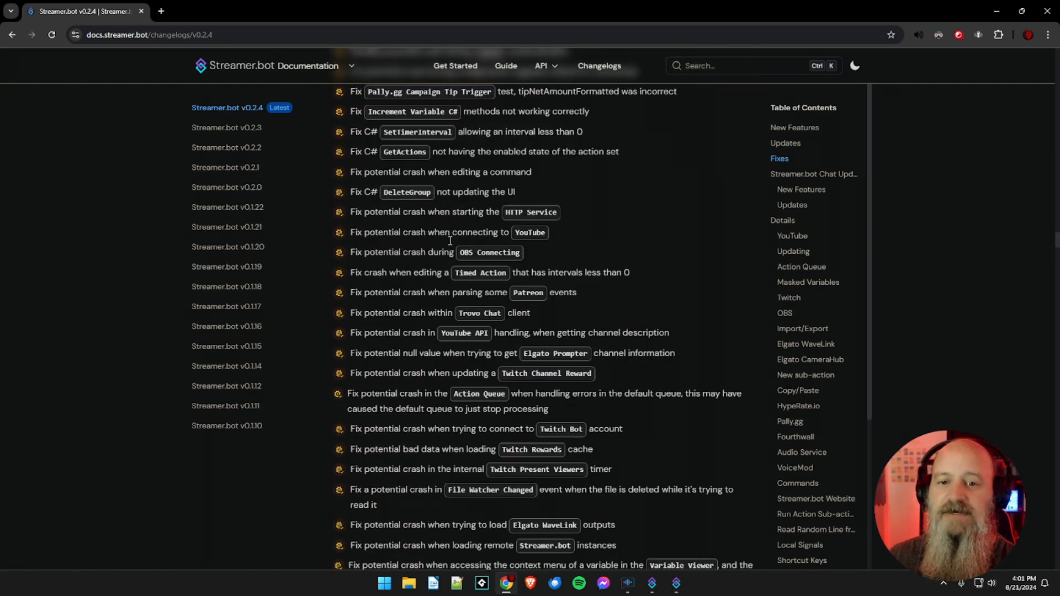
scroll(450, 241, "down", 13)
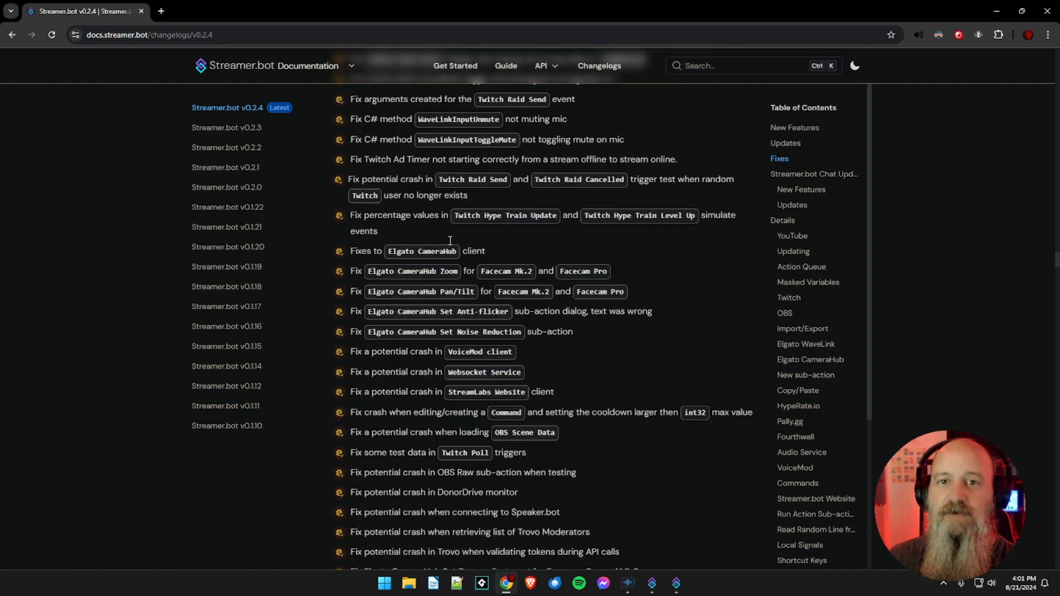
Examine the new features and updates listed under Streamer.bot Chat Updates
scroll(450, 240, "down", 1)
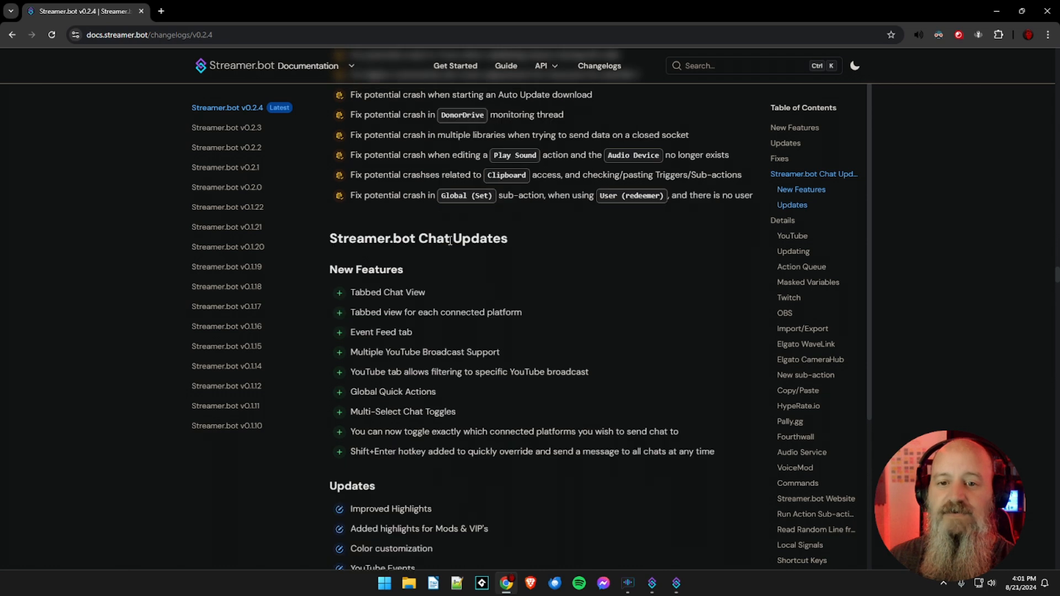
scroll(449, 243, "down", 1)
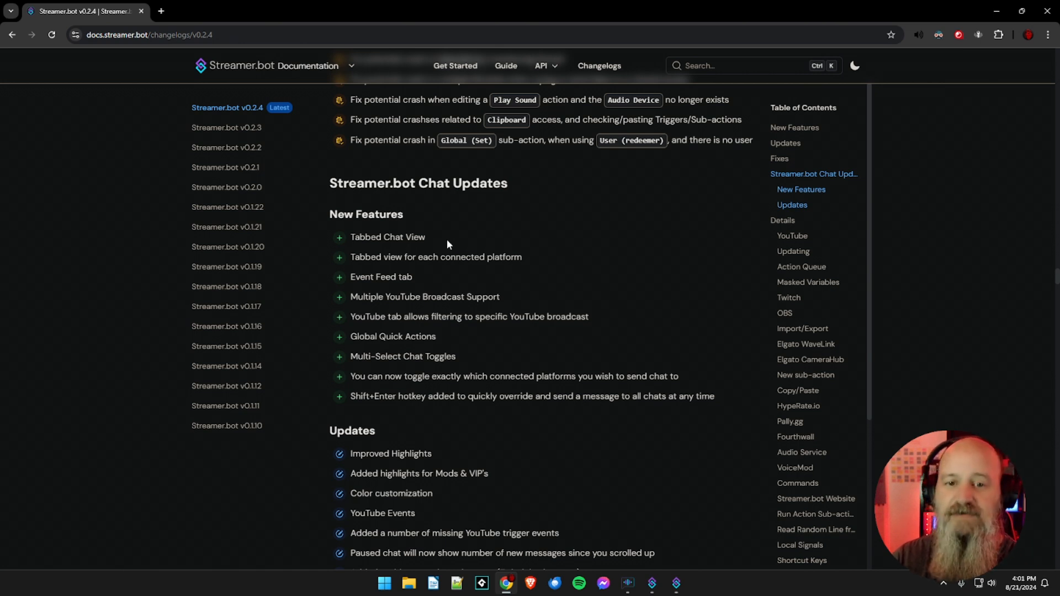
scroll(466, 241, "down", 2)
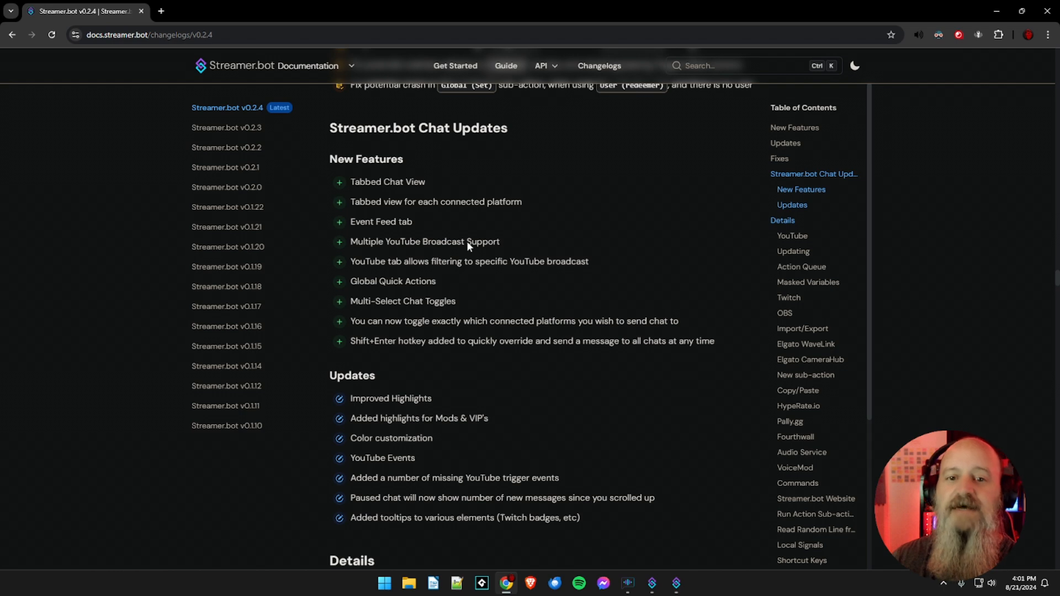
scroll(468, 243, "down", 1)
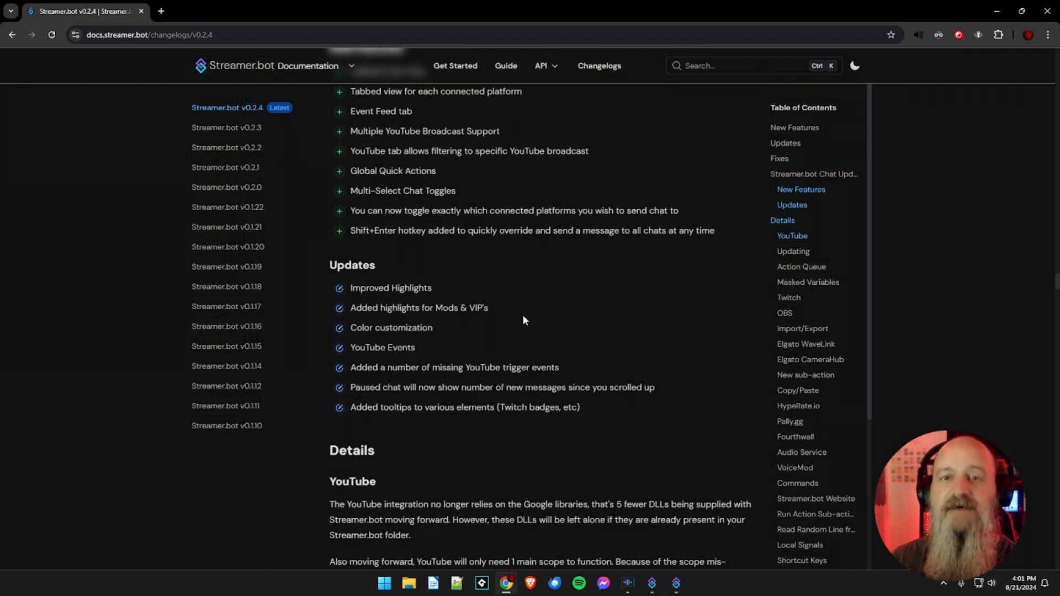
scroll(524, 320, "up", 1)
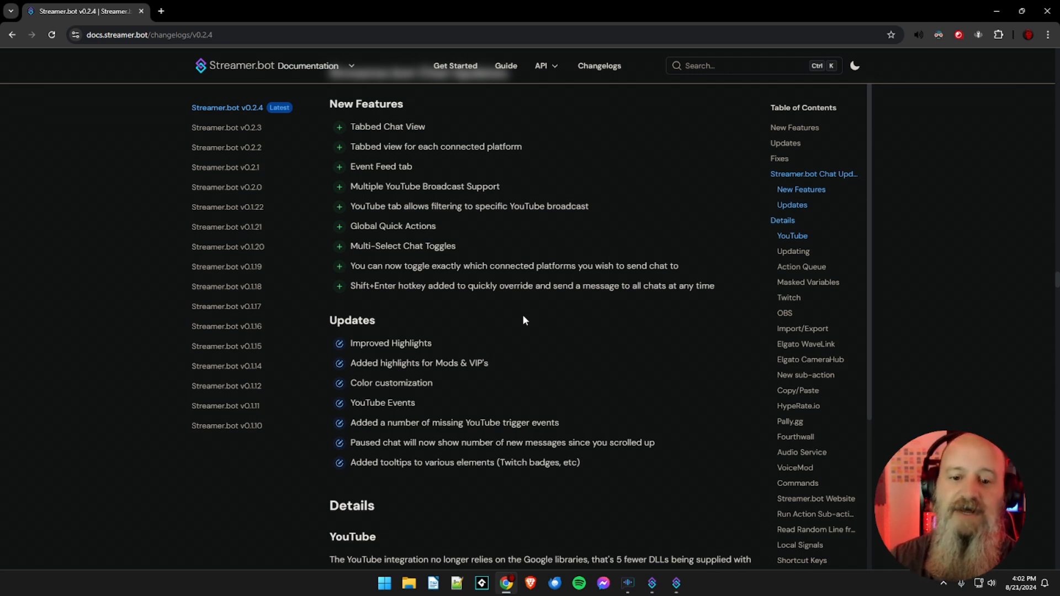
Read the YouTube details on emotes, Ban/Timeout, Multi Broadcast Support and Tags, and return to the start of the Details section
scroll(523, 320, "down", 5)
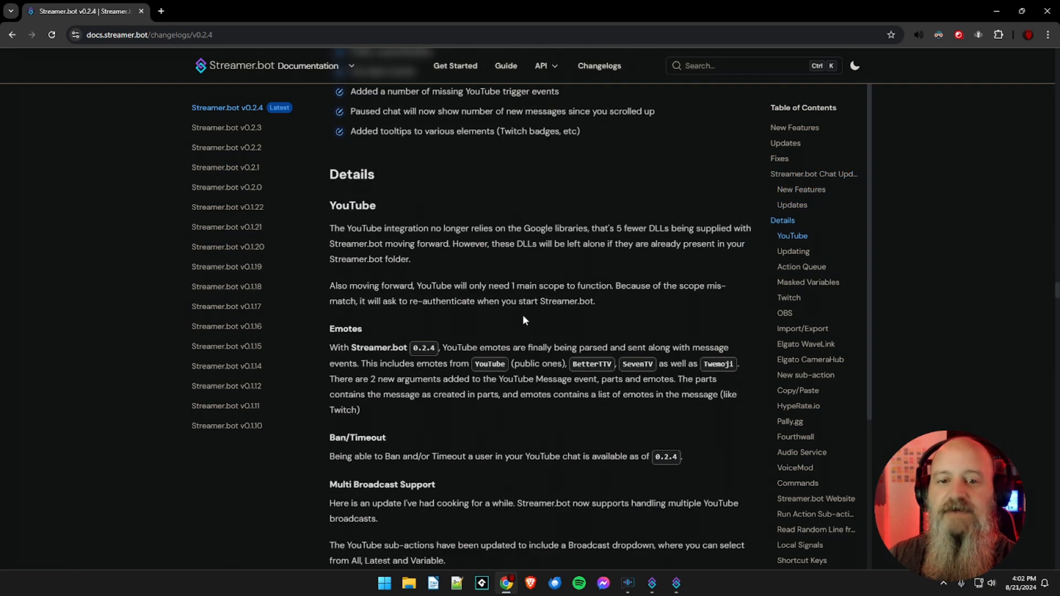
scroll(504, 298, "down", 5)
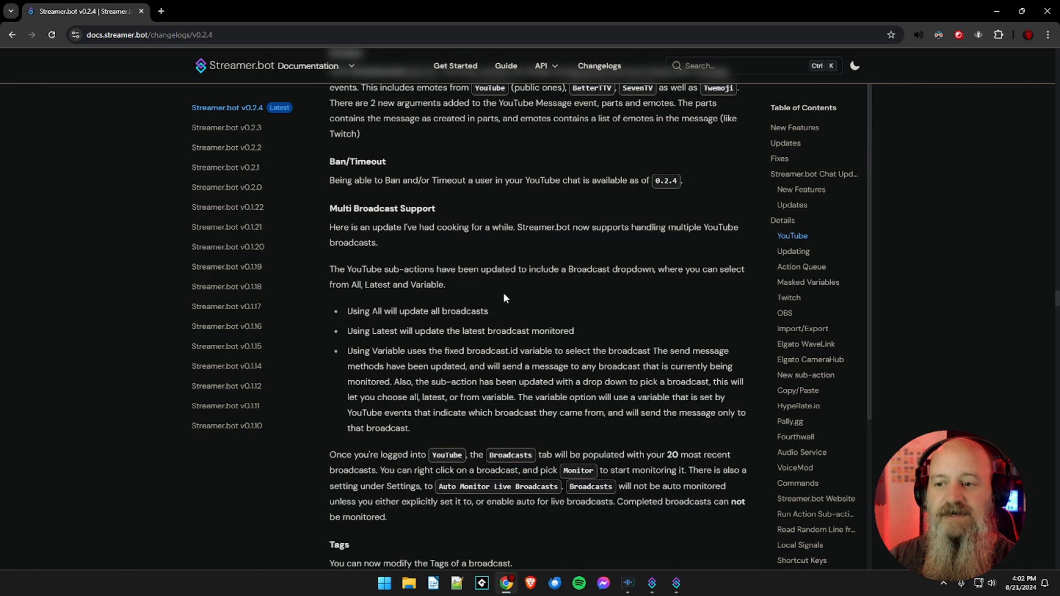
scroll(504, 298, "down", 1)
scroll(800, 334, "down", 2)
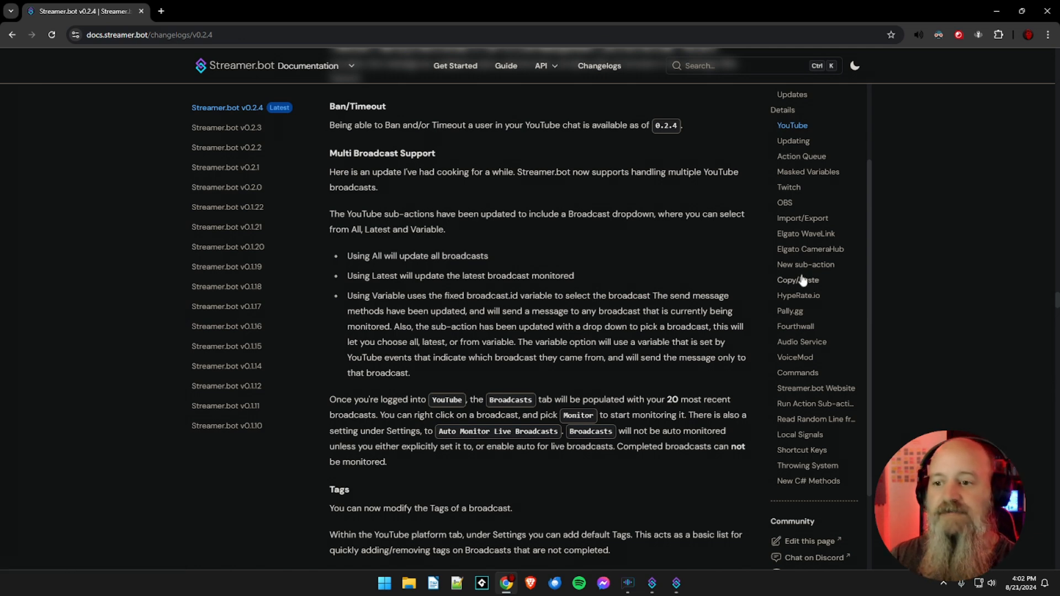
scroll(504, 288, "down", 1)
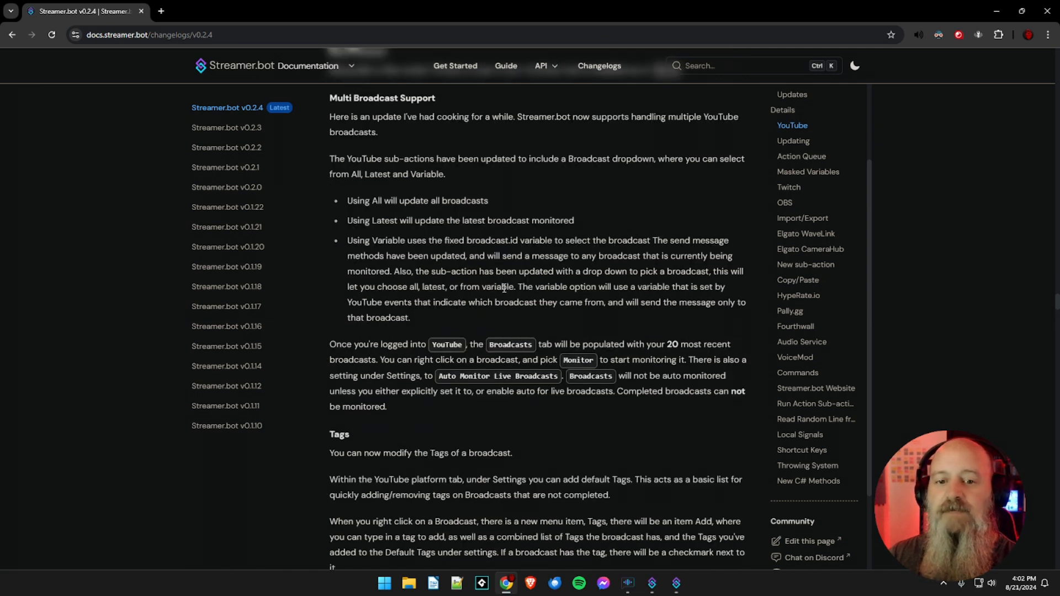
scroll(504, 289, "down", 2)
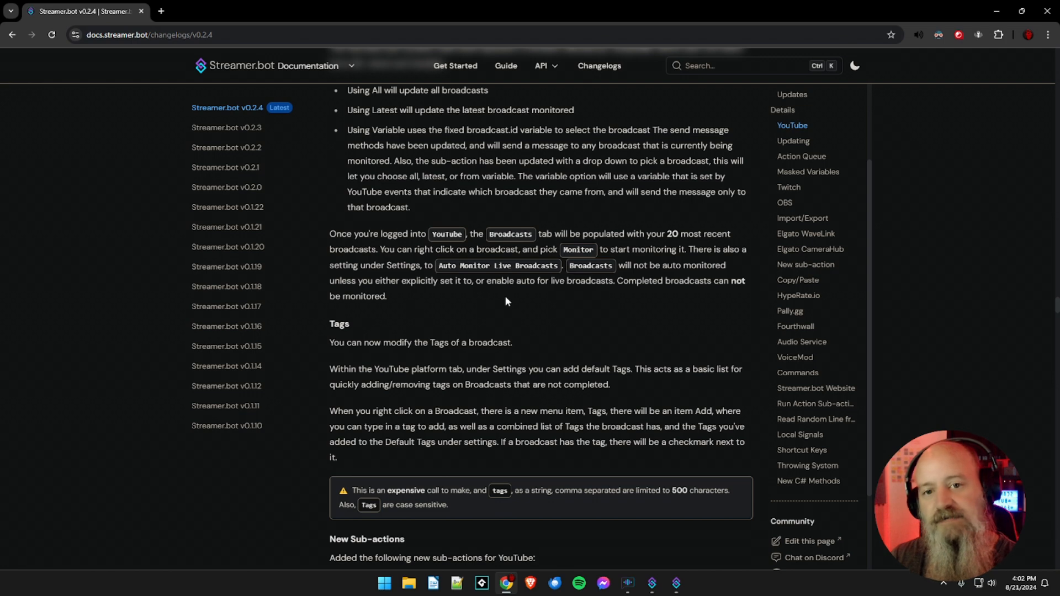
scroll(505, 296, "down", 2)
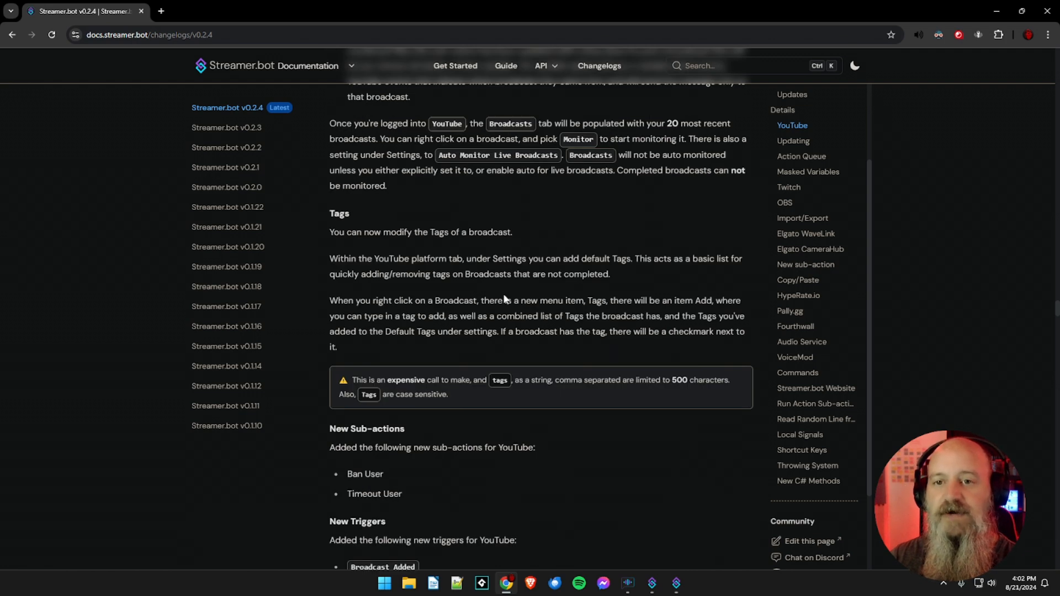
scroll(504, 298, "up", 8)
scroll(504, 295, "up", 1)
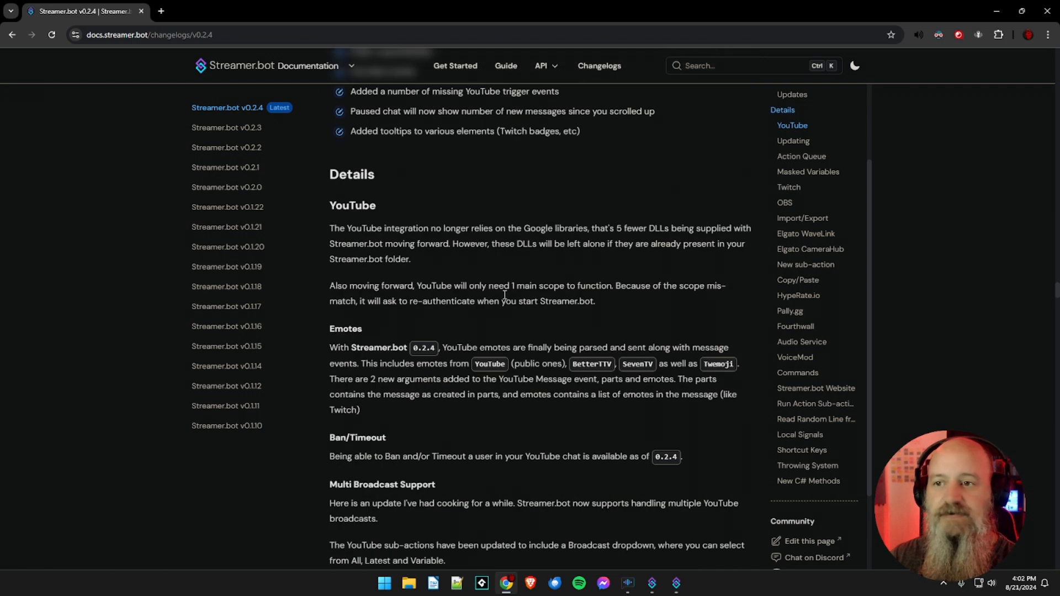
Revisit the beginning of the changelog and return to the YouTube Multi Broadcast Support notes
left_click_drag(1055, 293, 1037, 48)
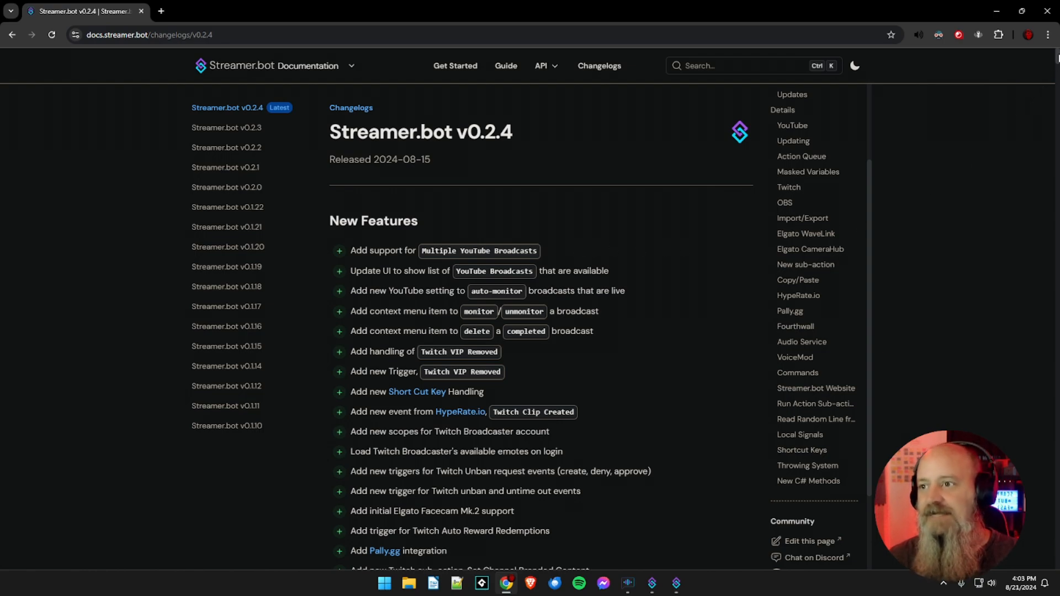
left_click_drag(1057, 56, 1043, 288)
scroll(617, 300, "down", 4)
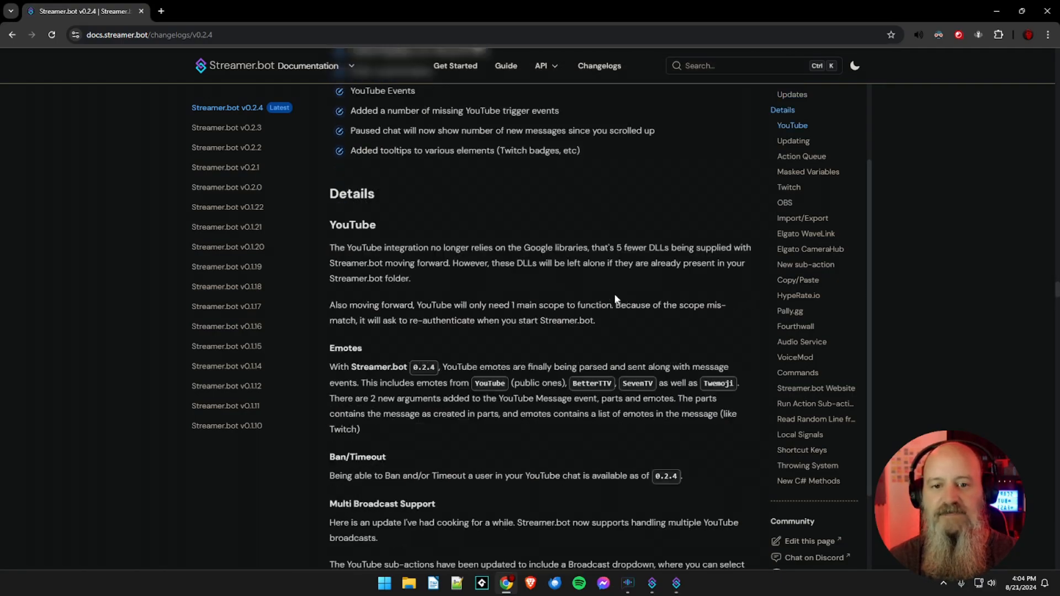
scroll(554, 299, "down", 4)
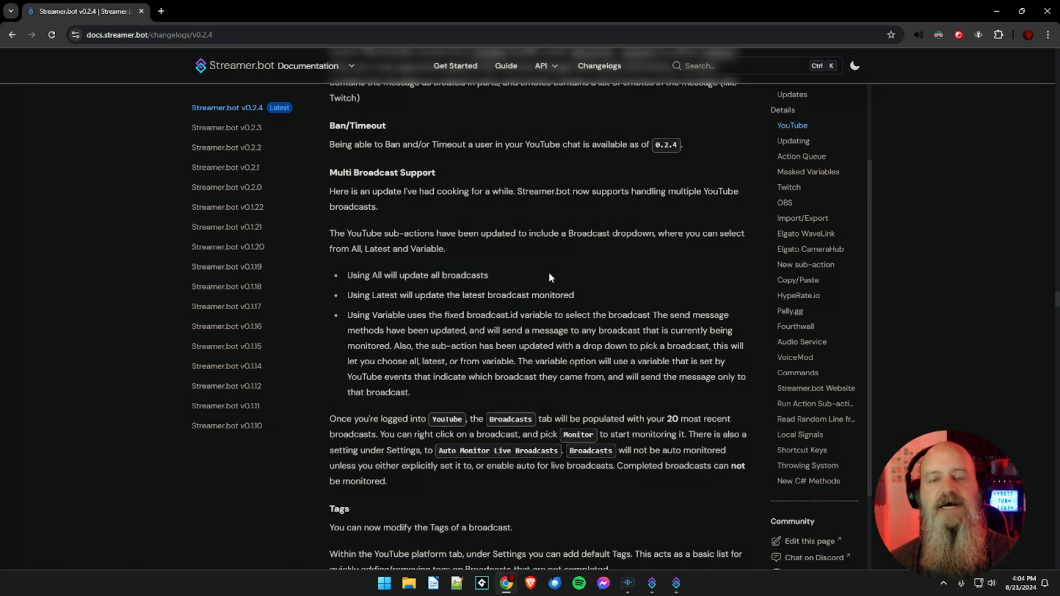
Switch to the Streamer.bot application and show its YouTube platform settings
left_click(676, 583)
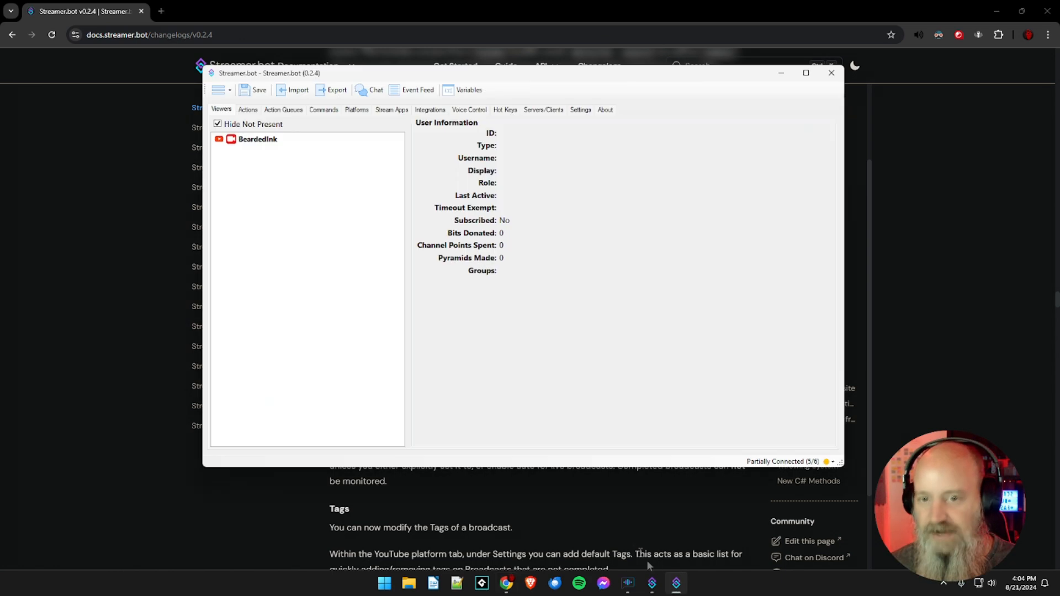
left_click(356, 109)
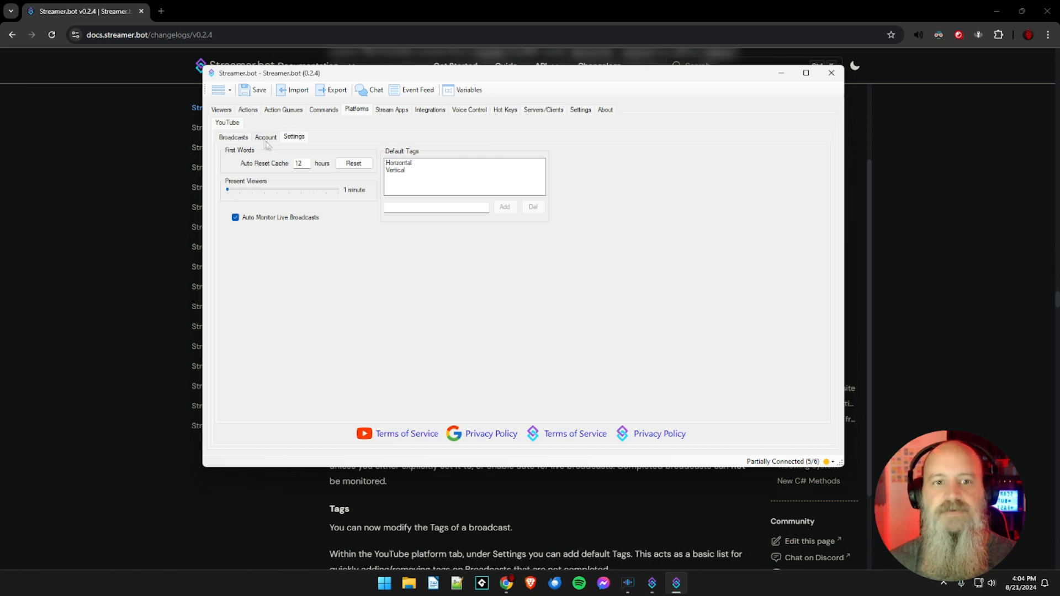
Check the YouTube broadcasts list, and confirm the Lurk action's YouTube Message sub-action with Broadcast set to All
left_click(240, 138)
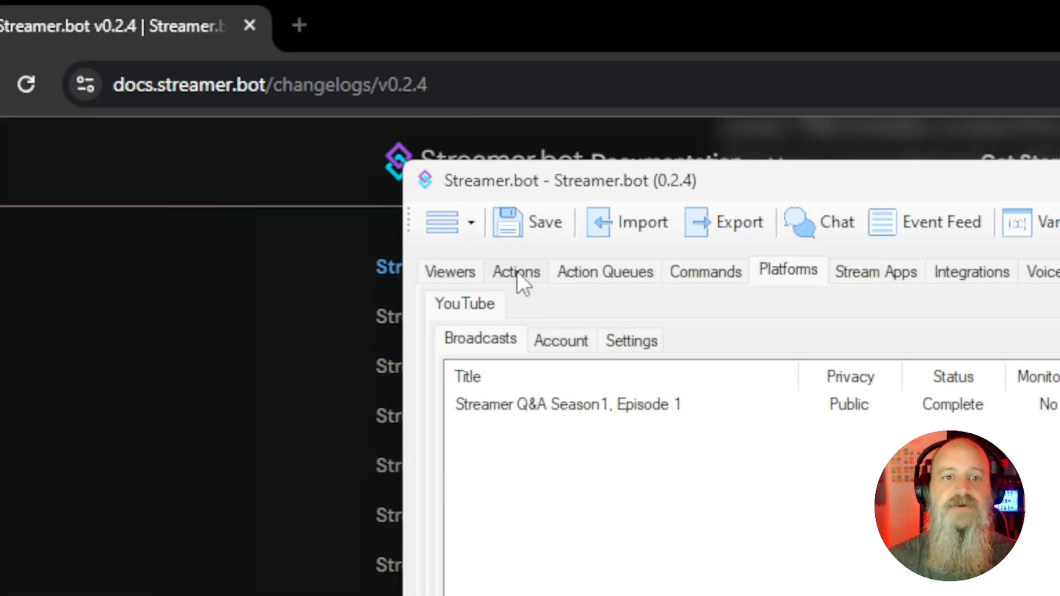
left_click(516, 270)
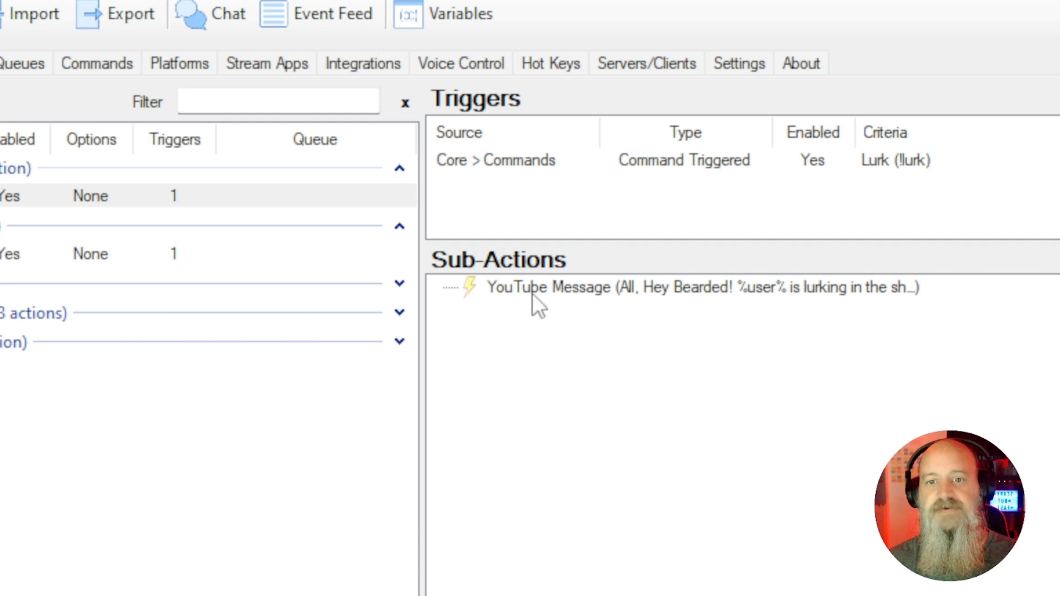
double_click(581, 287)
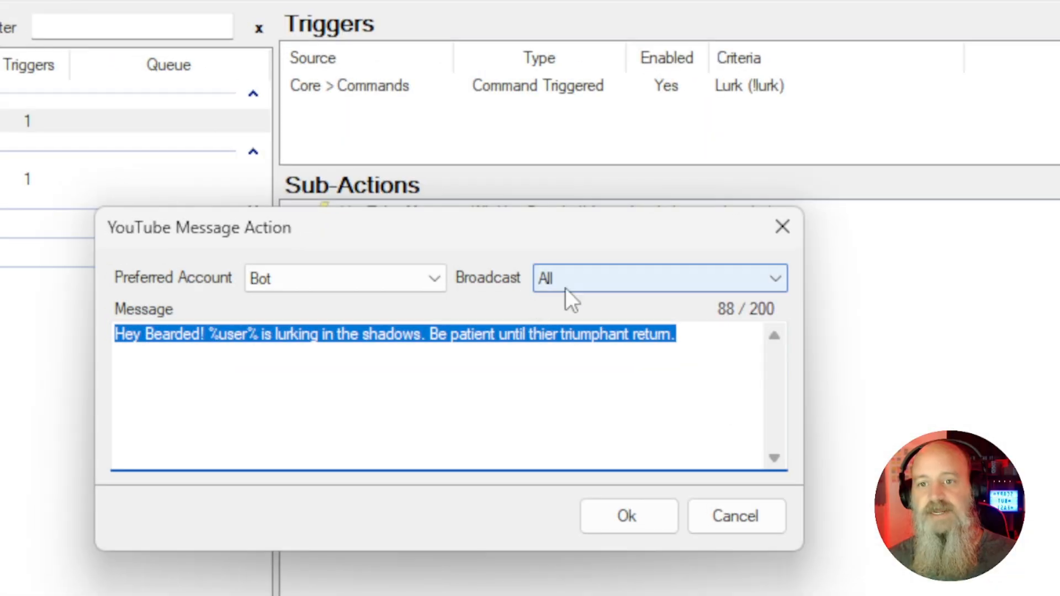
left_click(590, 280)
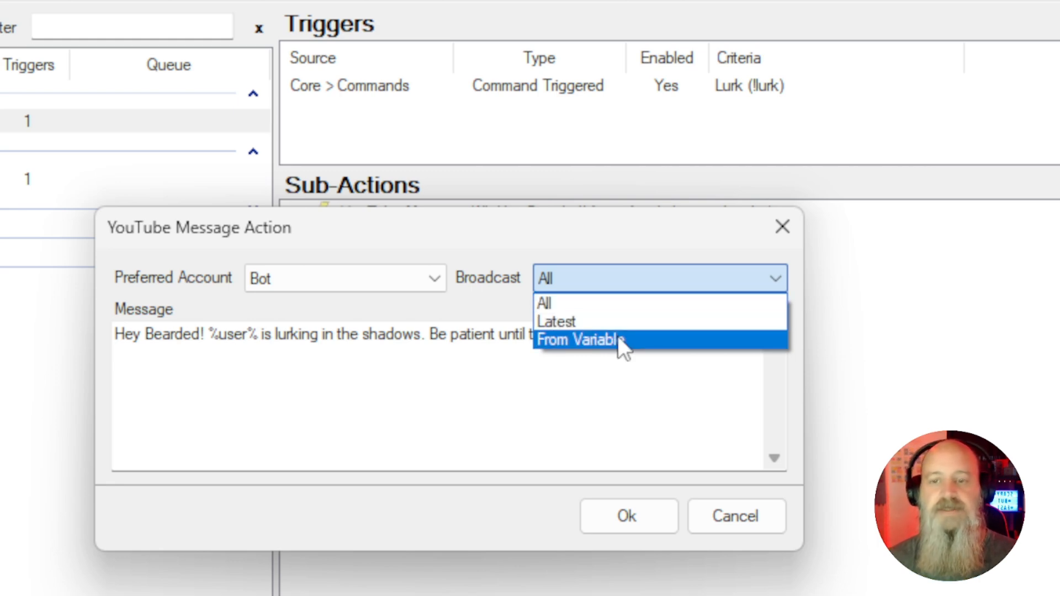
left_click(611, 304)
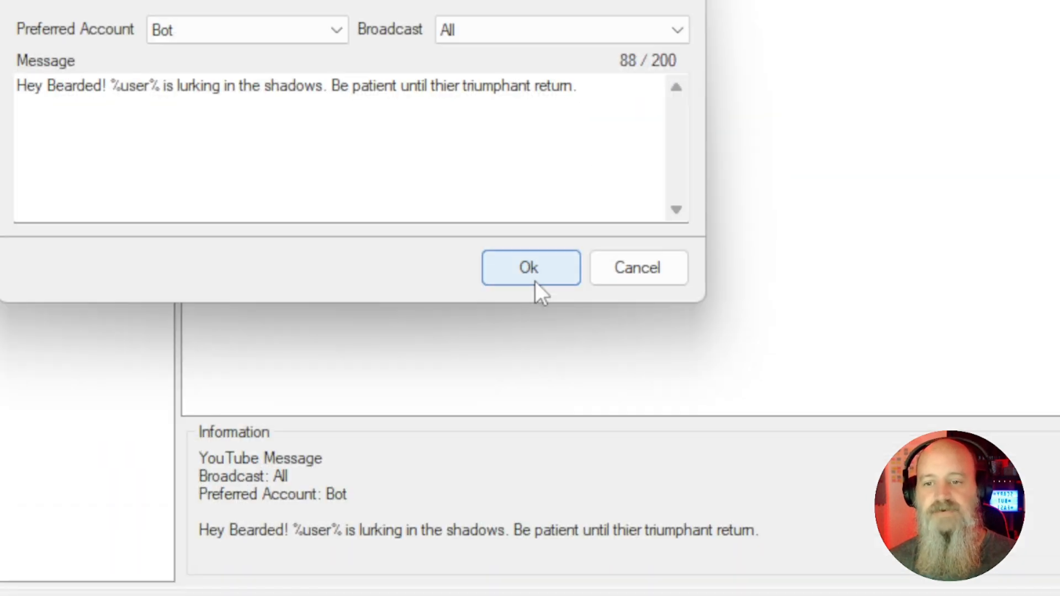
left_click(626, 515)
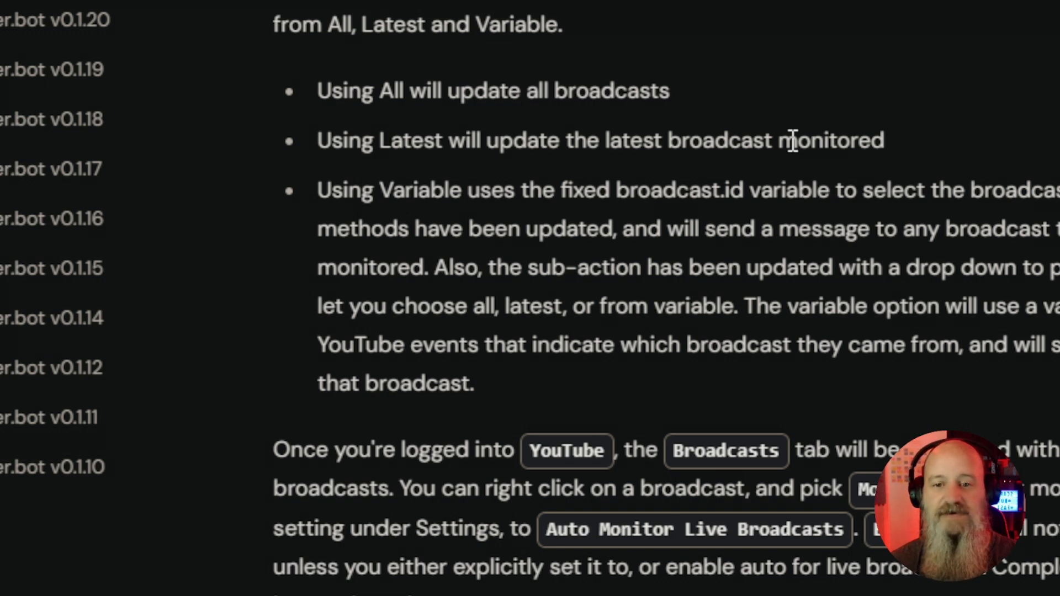
Read the Multi Broadcast Support notes in the changelog on the send message methods and the sub-action's broadcast options
left_click_drag(635, 229, 894, 257)
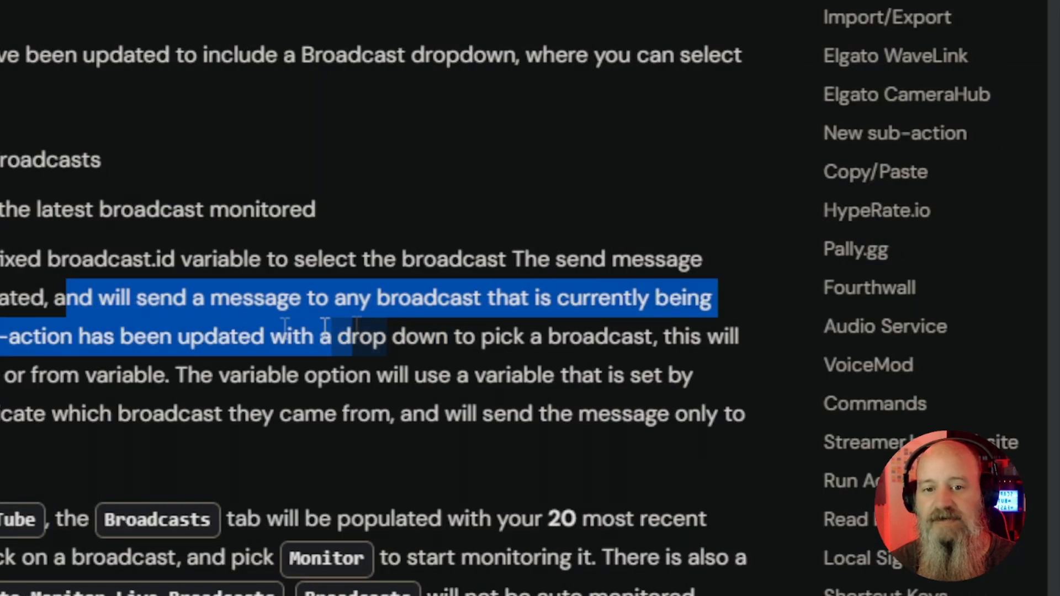
left_click_drag(325, 327, 506, 300)
left_click(556, 332)
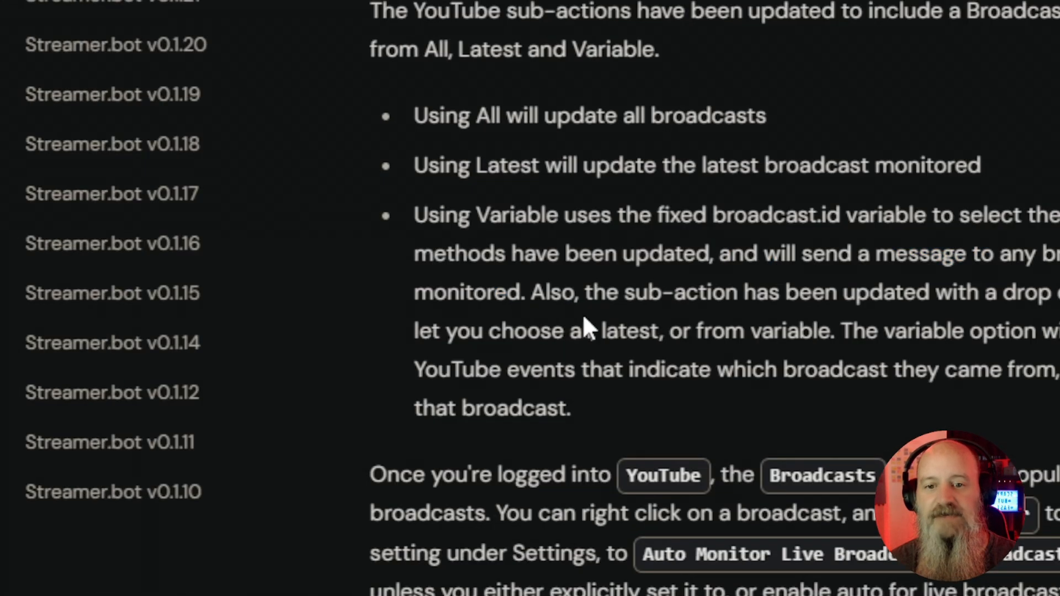
left_click_drag(825, 293, 877, 331)
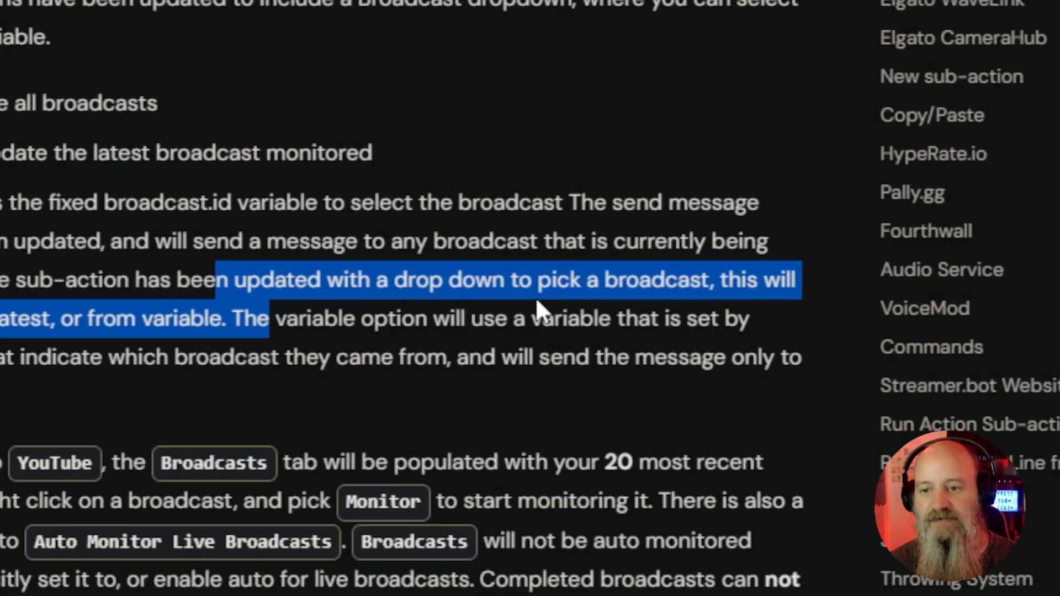
left_click(320, 330)
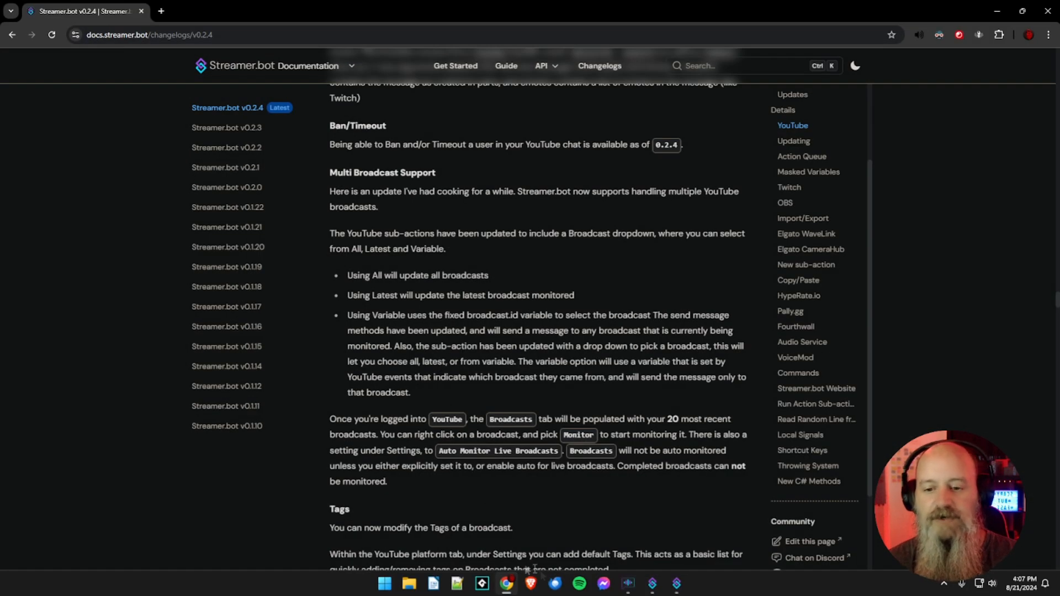
Switch to Streamer.bot and view the broadcast information for the YouTube broadcast "Streamer Q&A Season1, Episode 1"
left_click(676, 583)
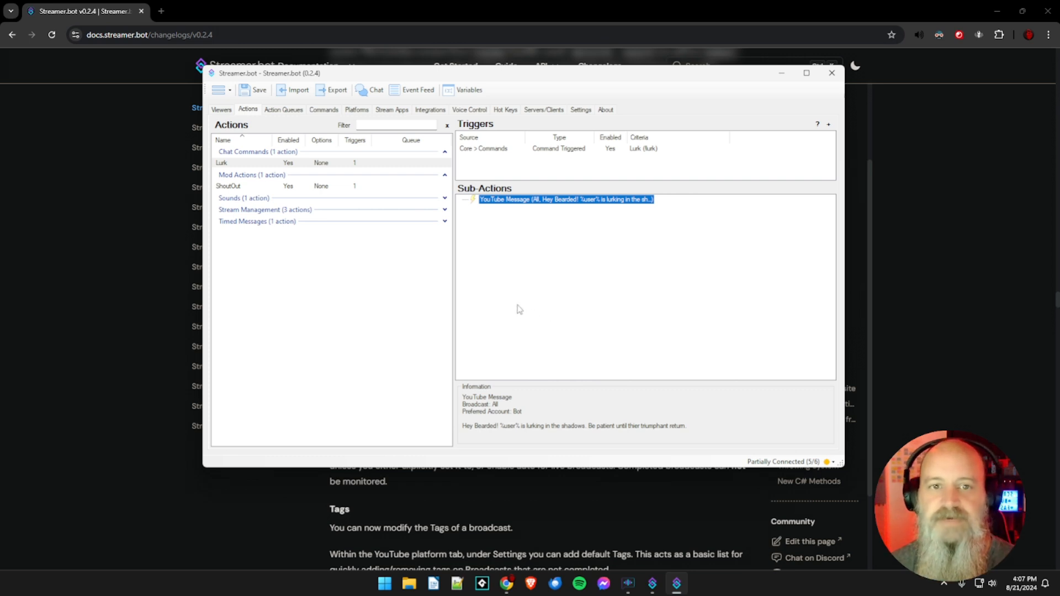
left_click(358, 110)
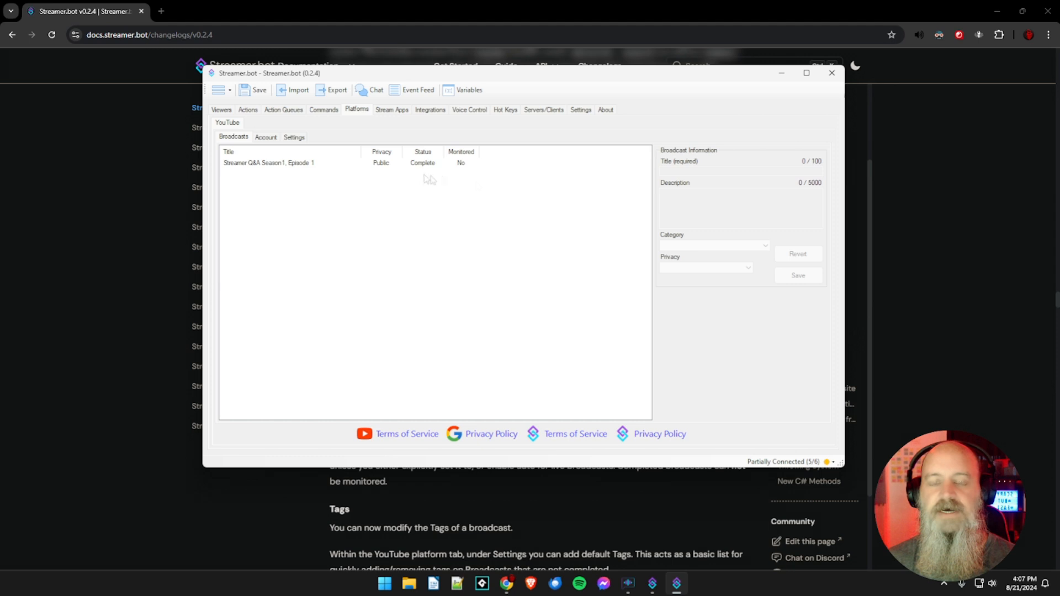
left_click(406, 164)
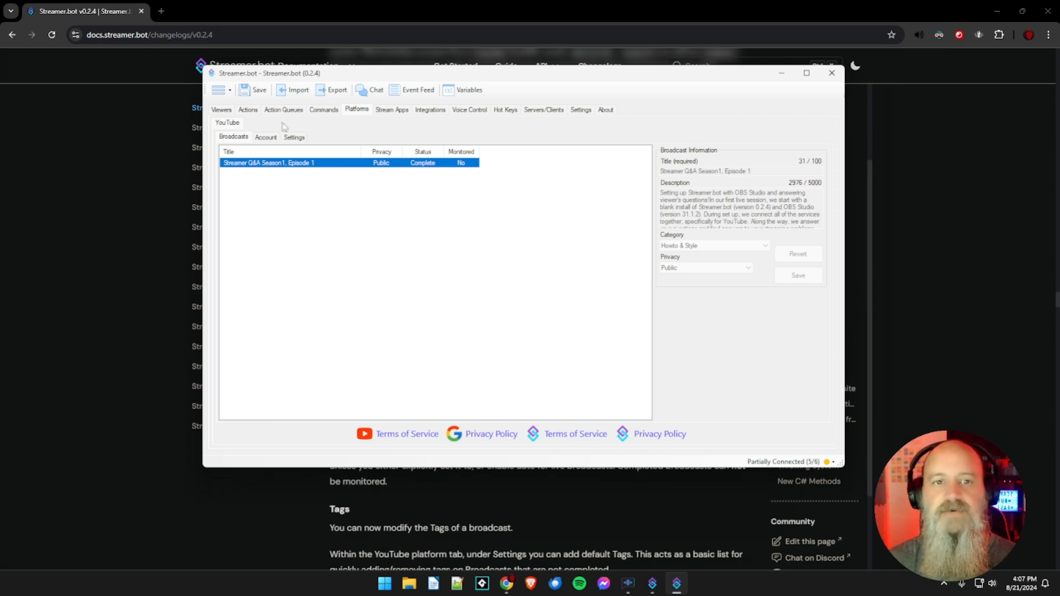
Examine the YouTube sub-actions available for the Lurk action, including the Moderation and User Groups options
left_click(250, 111)
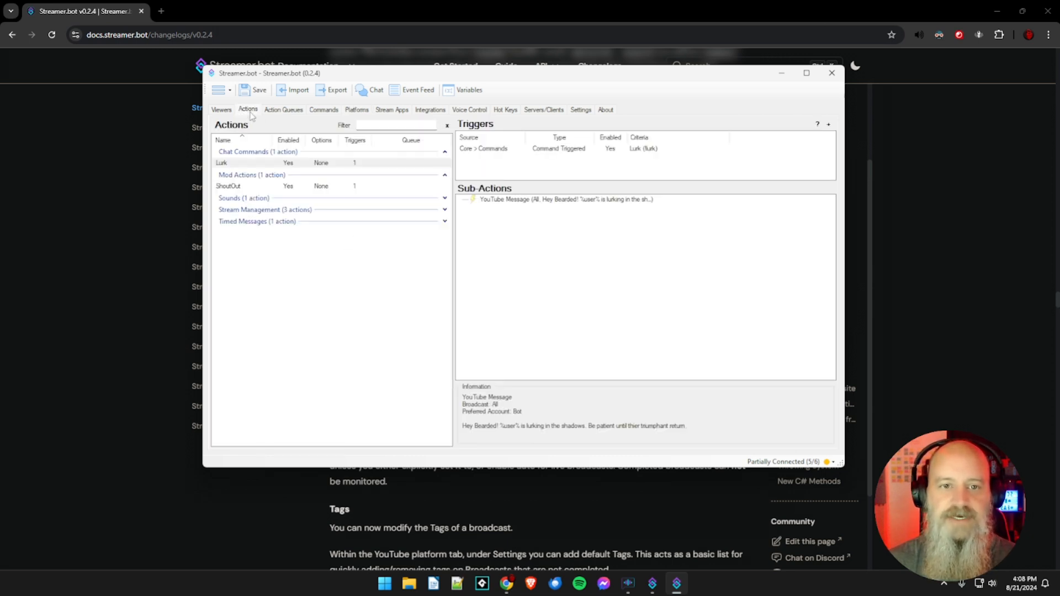
right_click(510, 238)
right_click(493, 227)
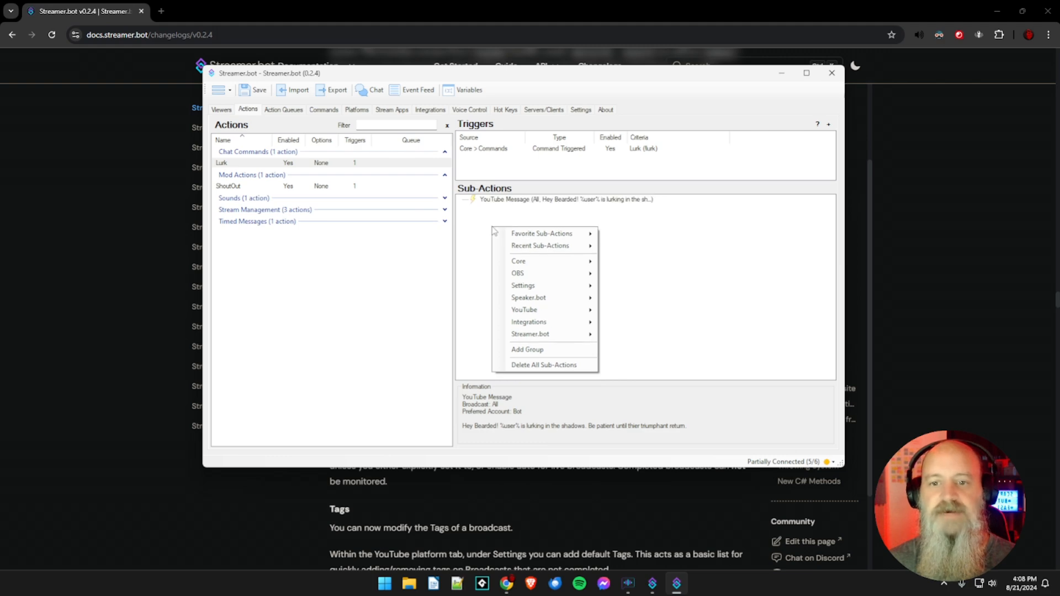
key("Escape")
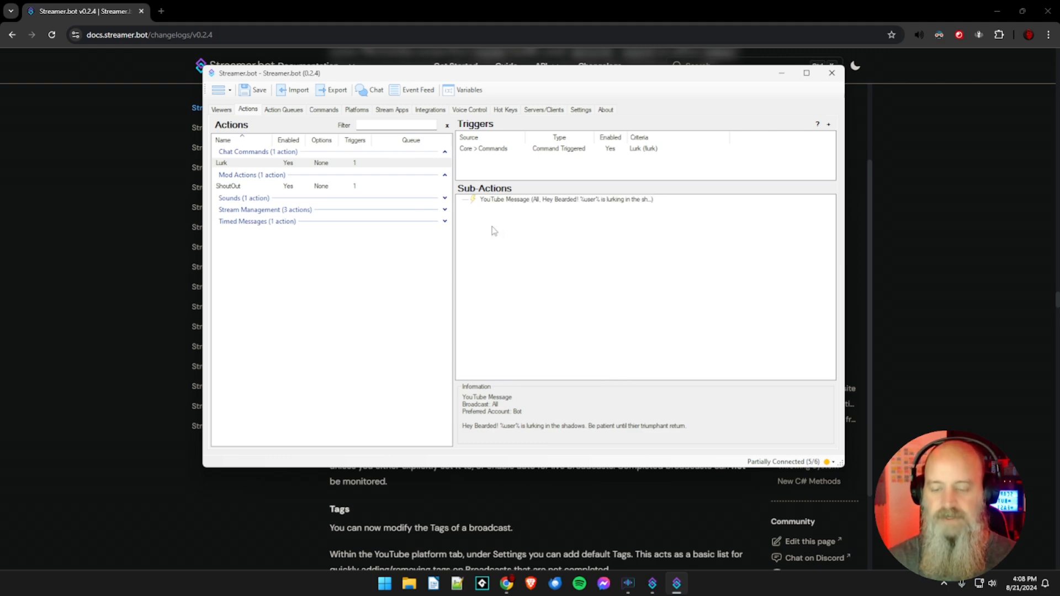
right_click(485, 223)
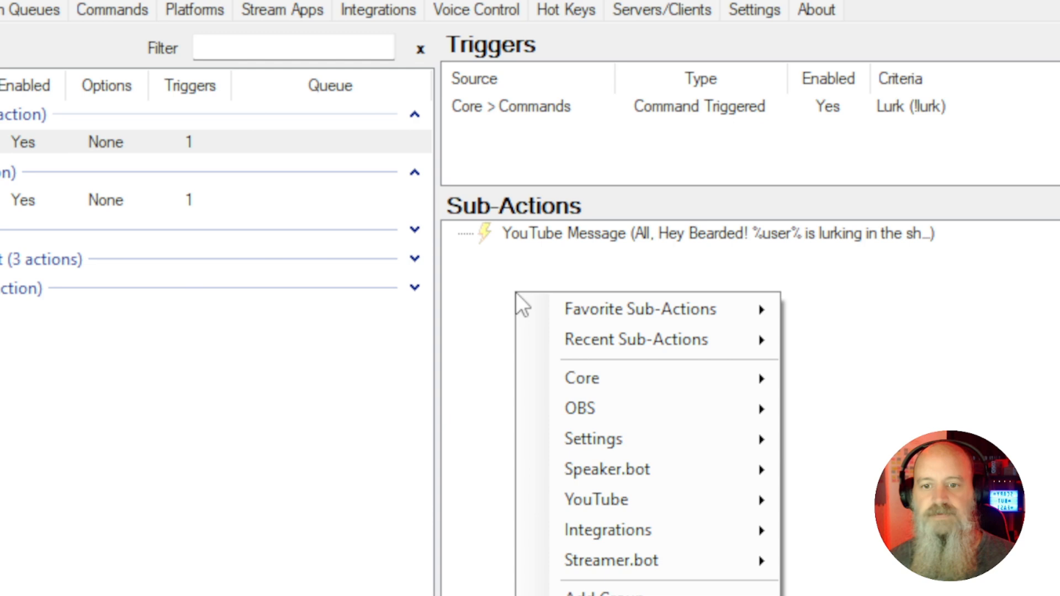
mouse_move(632, 502)
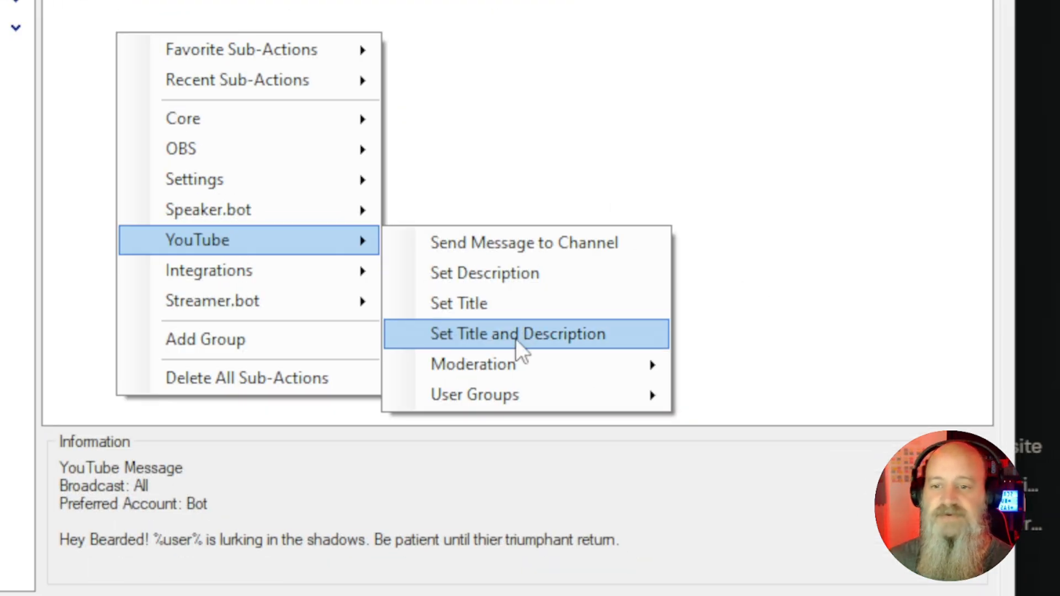
mouse_move(491, 371)
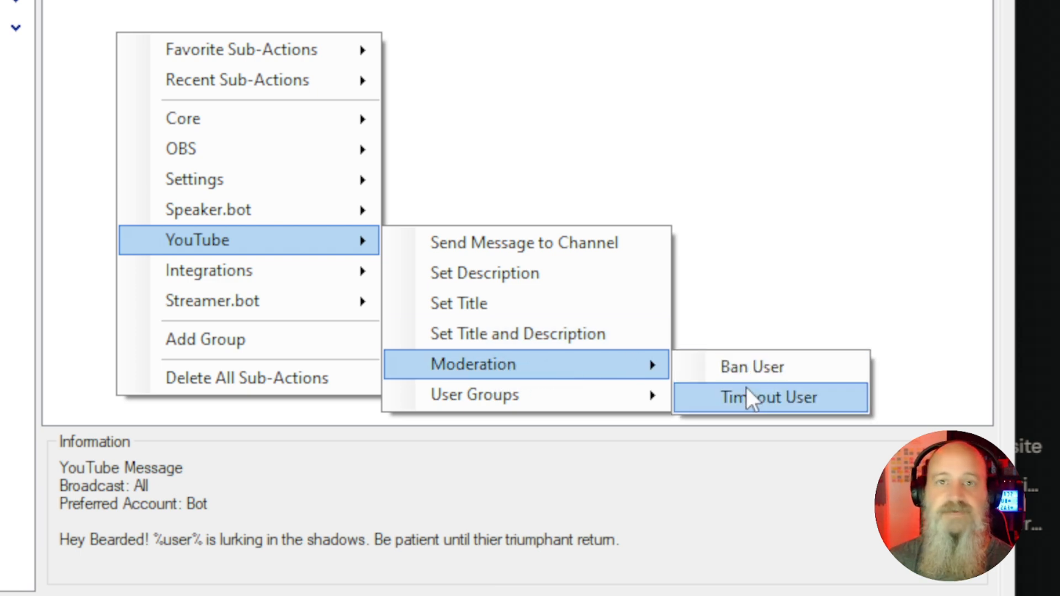
mouse_move(571, 394)
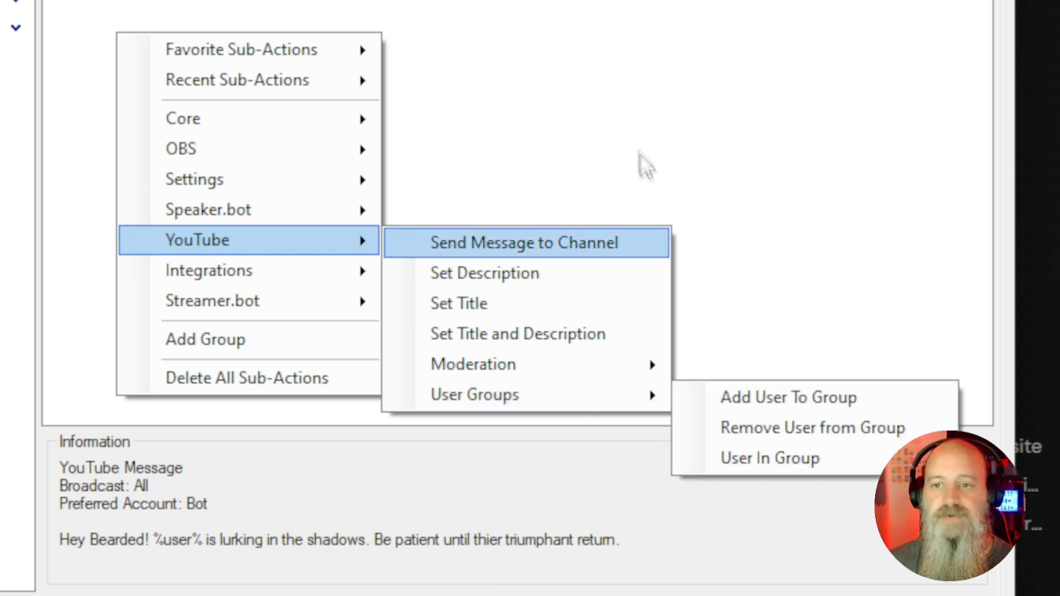
left_click(488, 107)
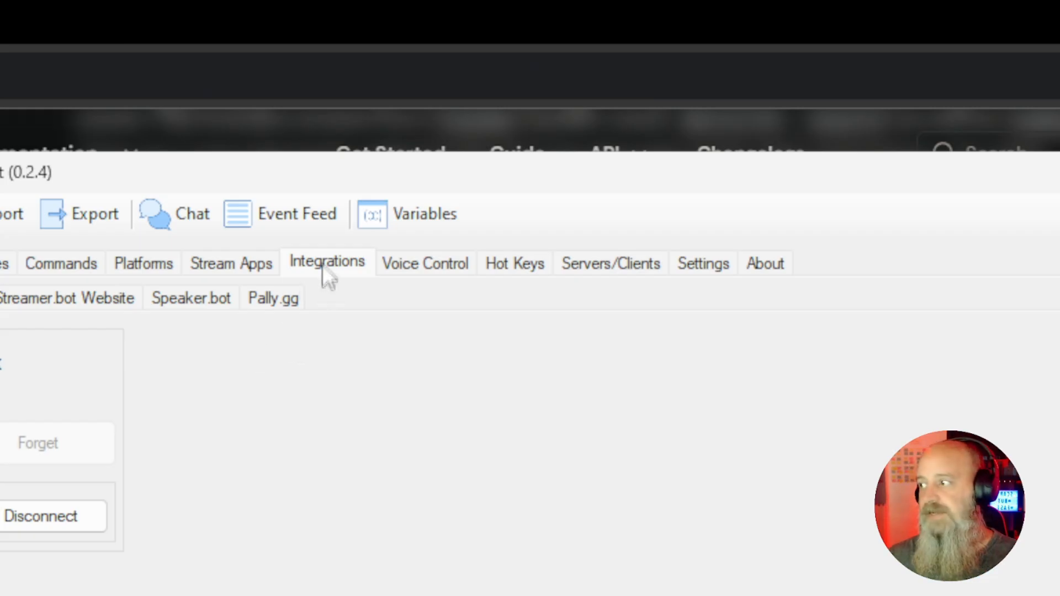
Review the Pally.gg integration settings and the Pally.gg triggers available for the Lurk action
left_click(265, 297)
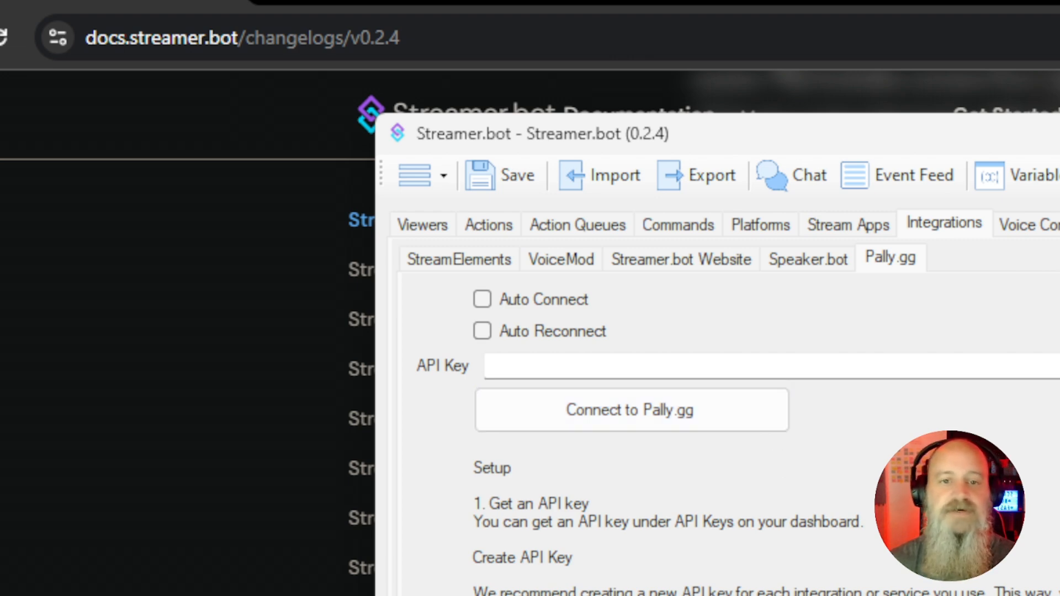
left_click(499, 226)
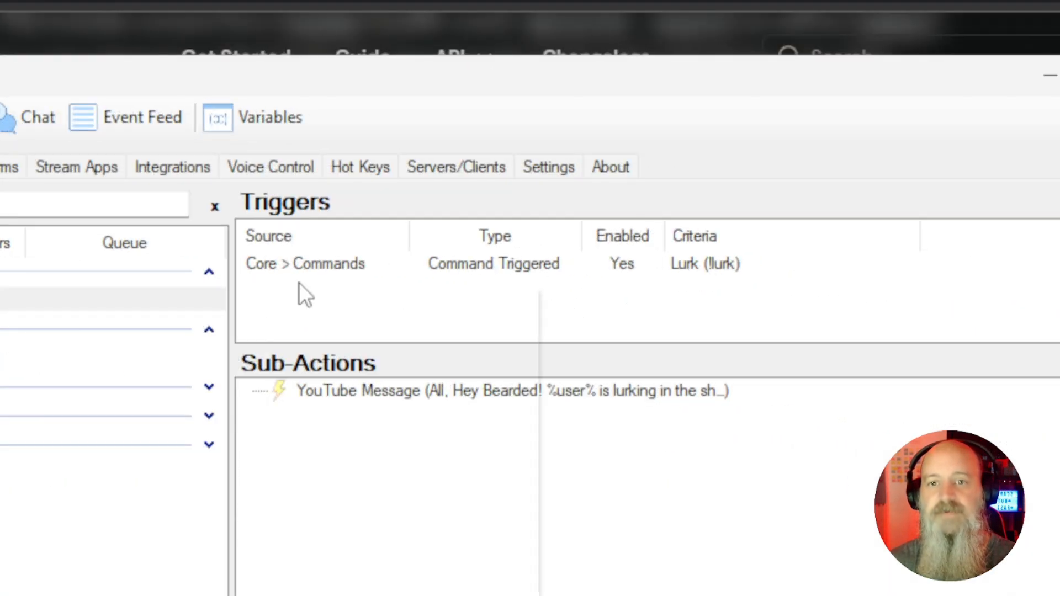
right_click(299, 282)
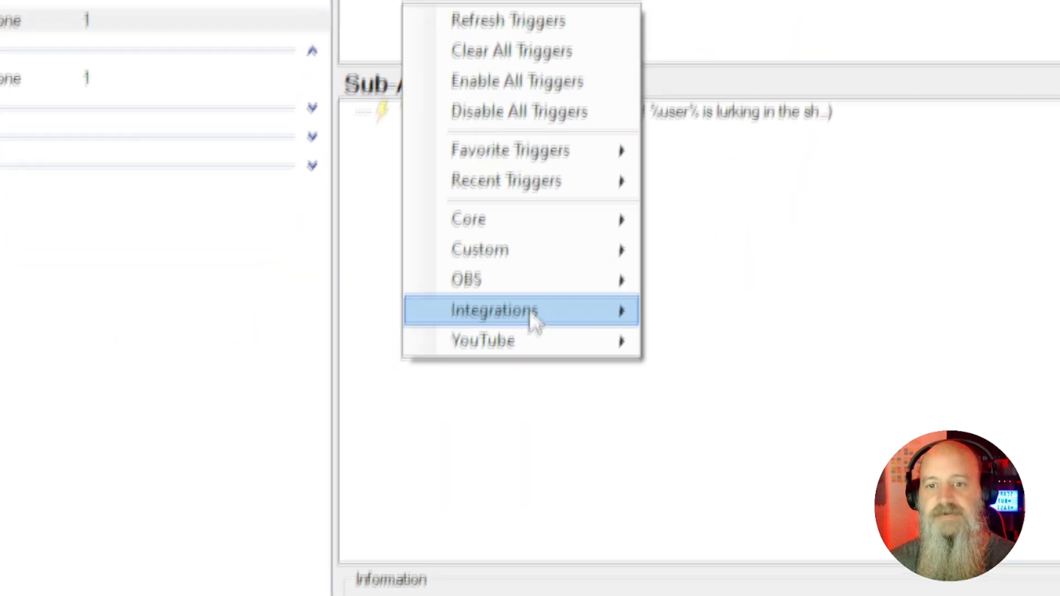
mouse_move(426, 588)
mouse_move(706, 339)
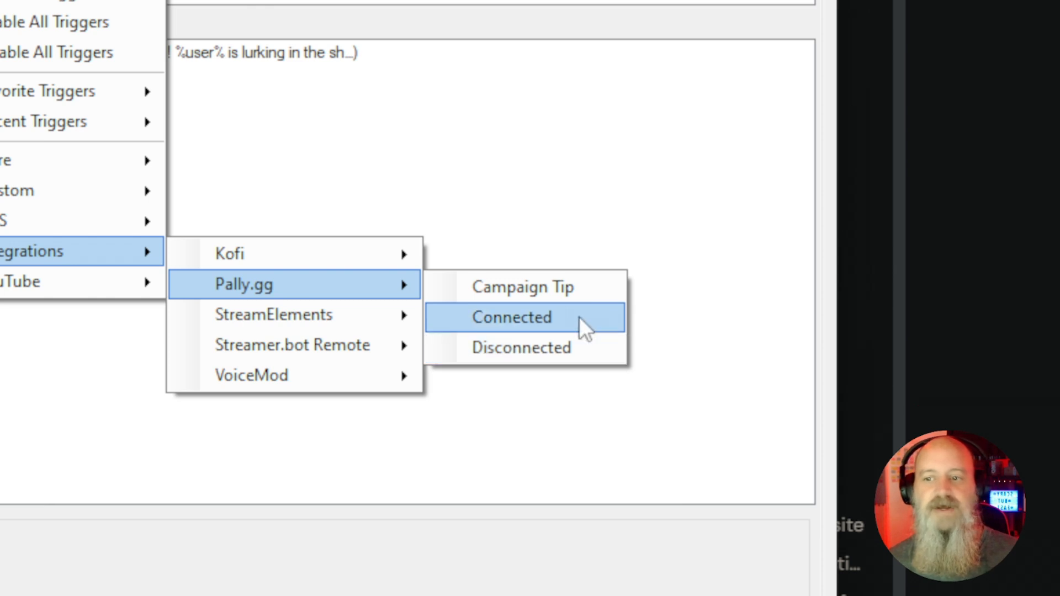
left_click(300, 172)
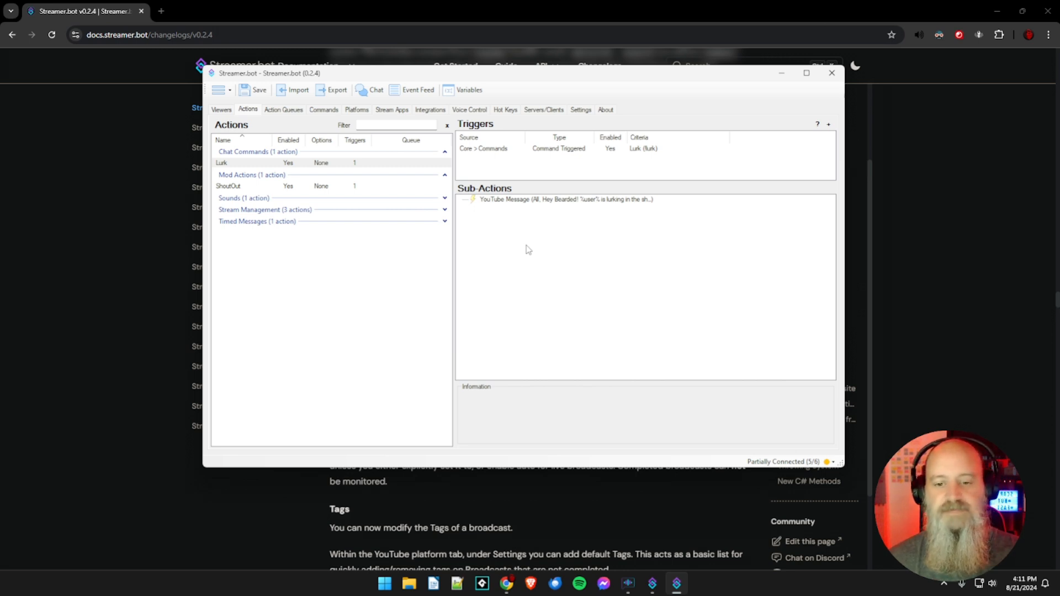
Switch to File Explorer, browse to MyPrograms\YouTube\SB_YT\data on the C: drive and select commands.db
left_click(409, 583)
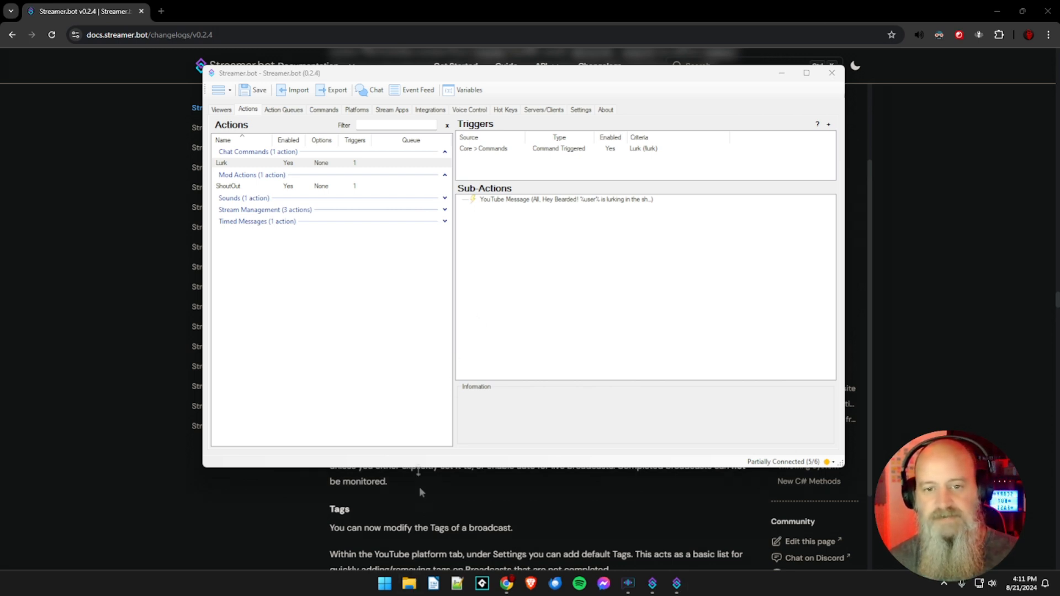
left_click(325, 270)
left_click(333, 252)
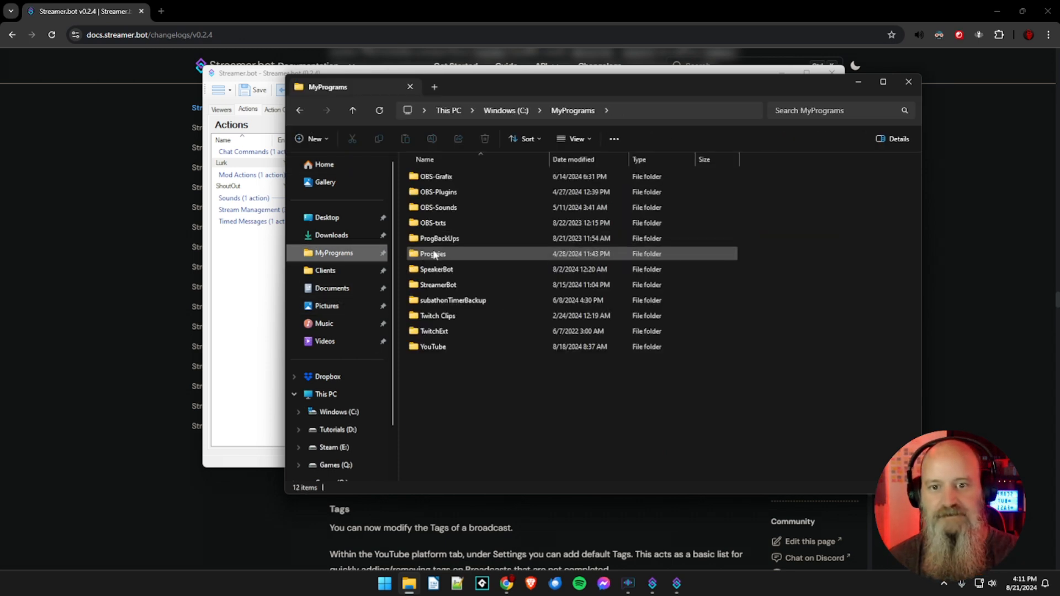
left_click(426, 350)
double_click(426, 351)
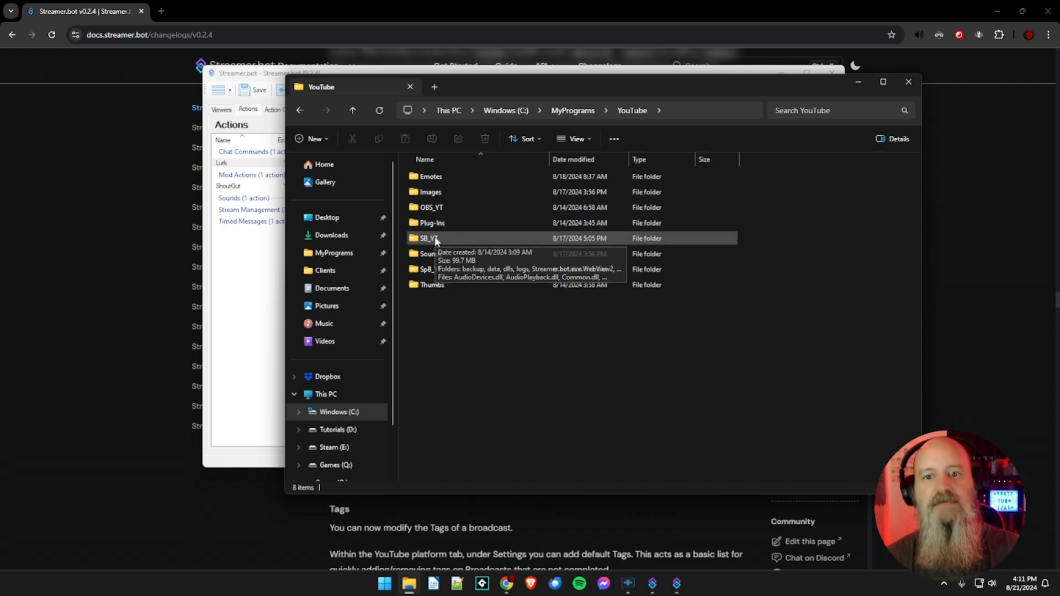
double_click(435, 238)
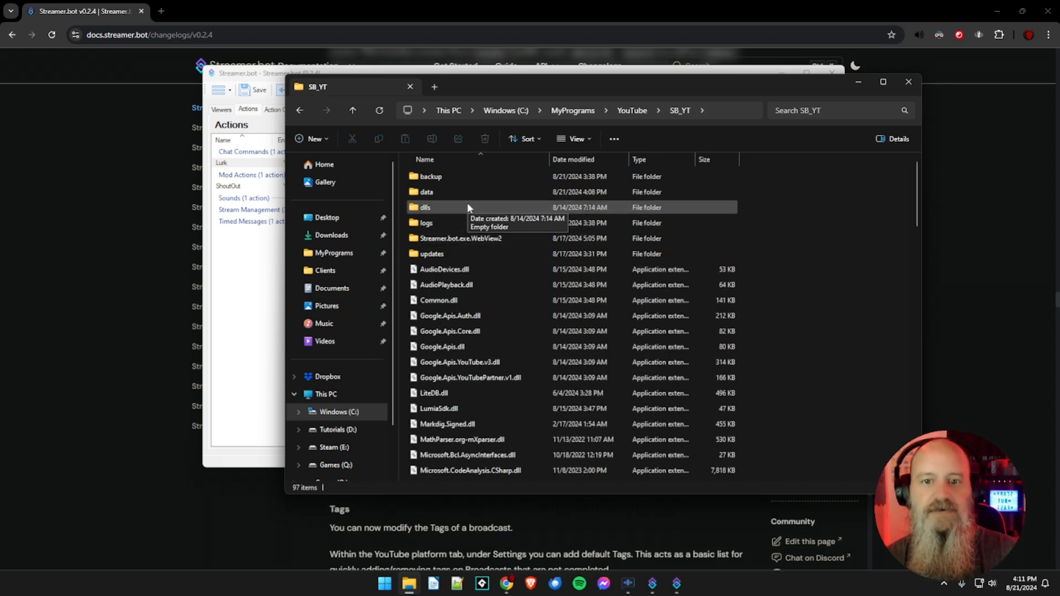
double_click(438, 192)
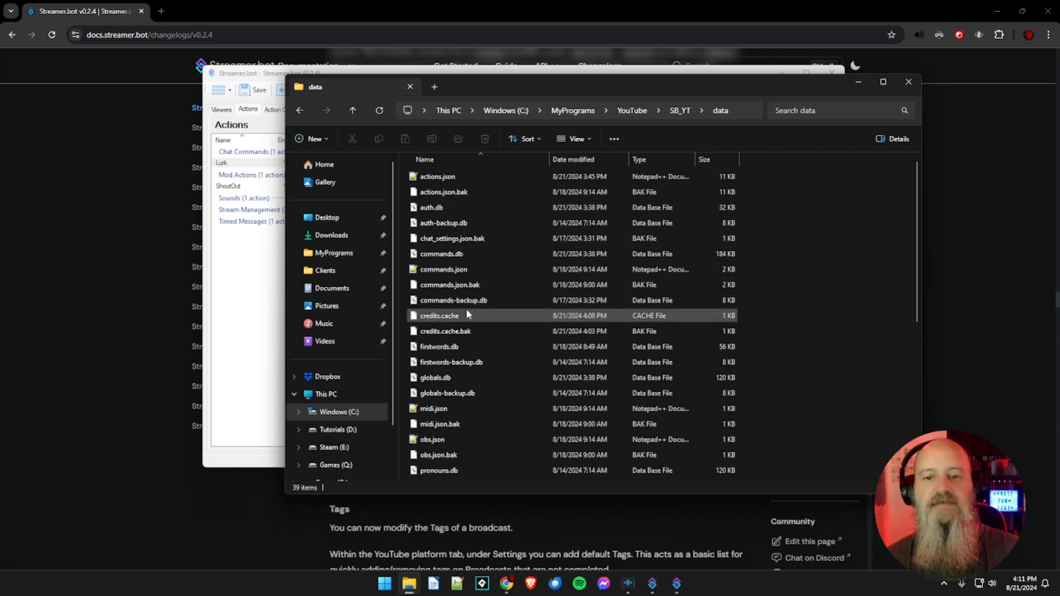
left_click(451, 256)
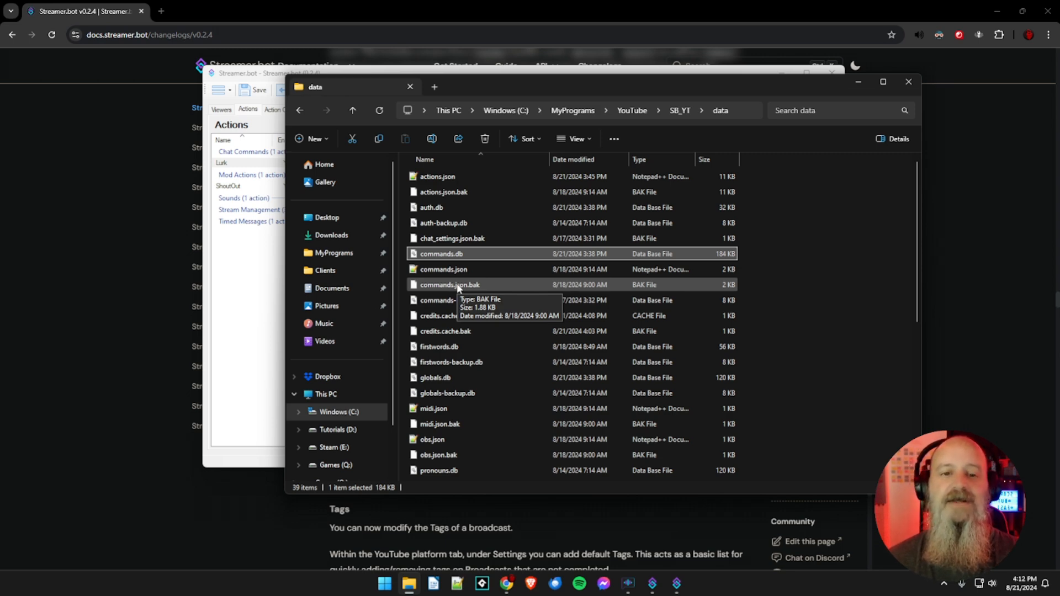
Minimize the Streamer.bot and File Explorer windows to return to the v0.2.4 changelog
left_click(235, 309)
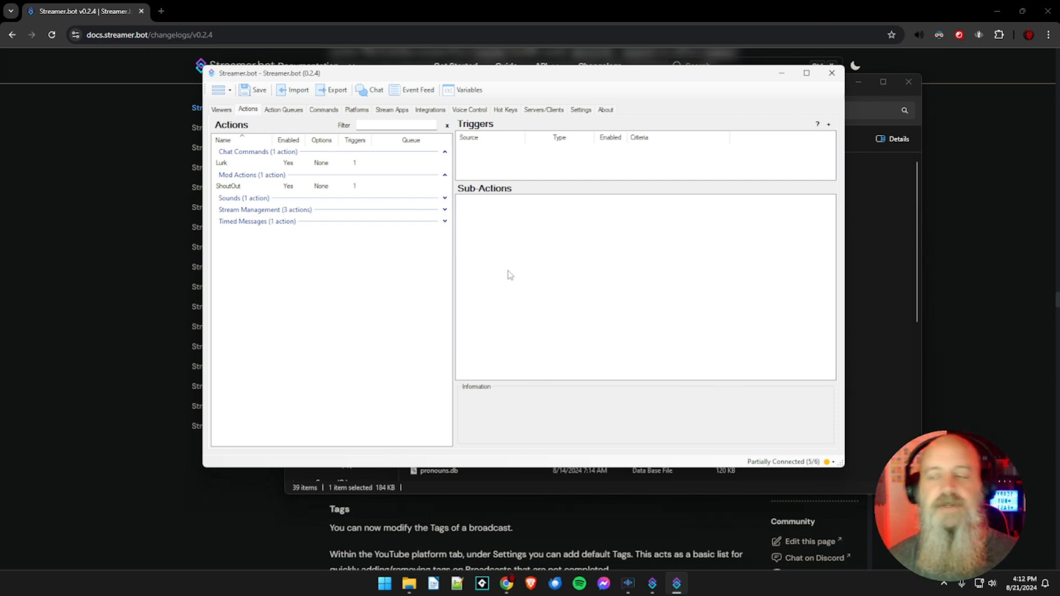
left_click(781, 73)
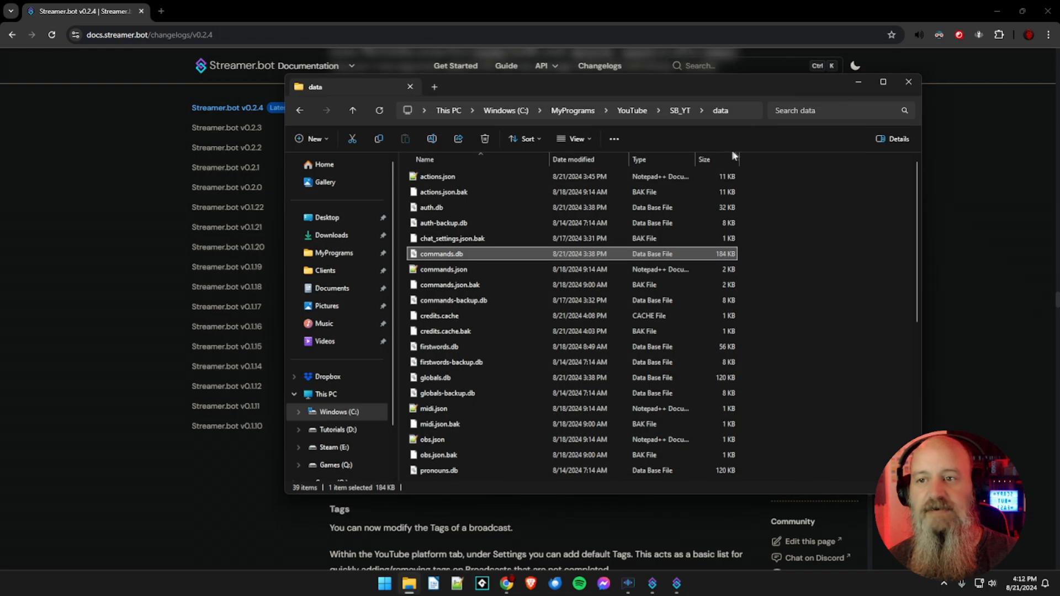
left_click(857, 82)
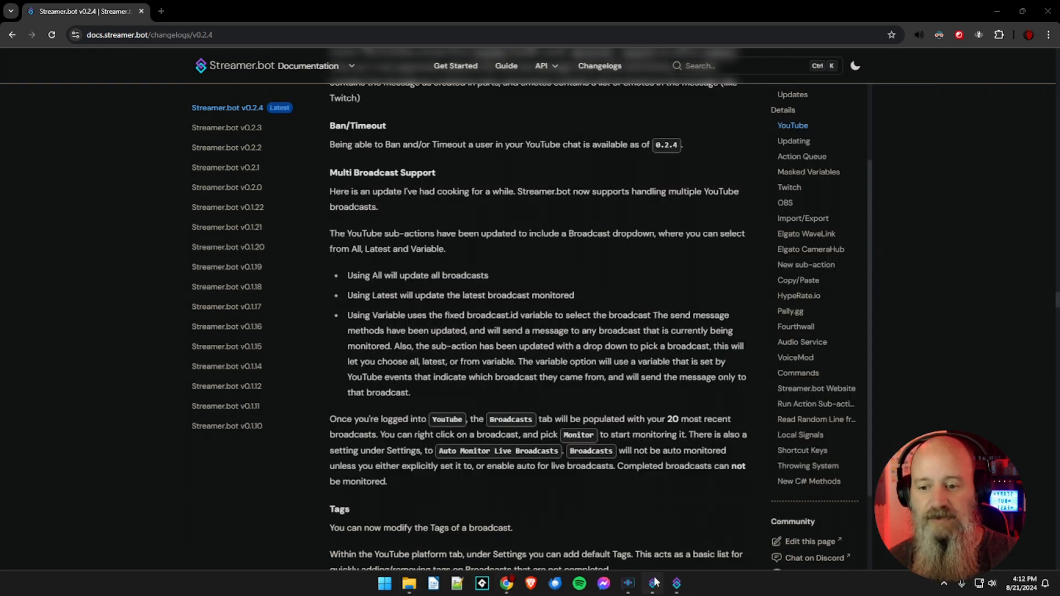
Switch back to the Streamer.bot window, display its actions and slightly narrow the actions list
left_click(654, 583)
left_click_drag(436, 84, 495, 90)
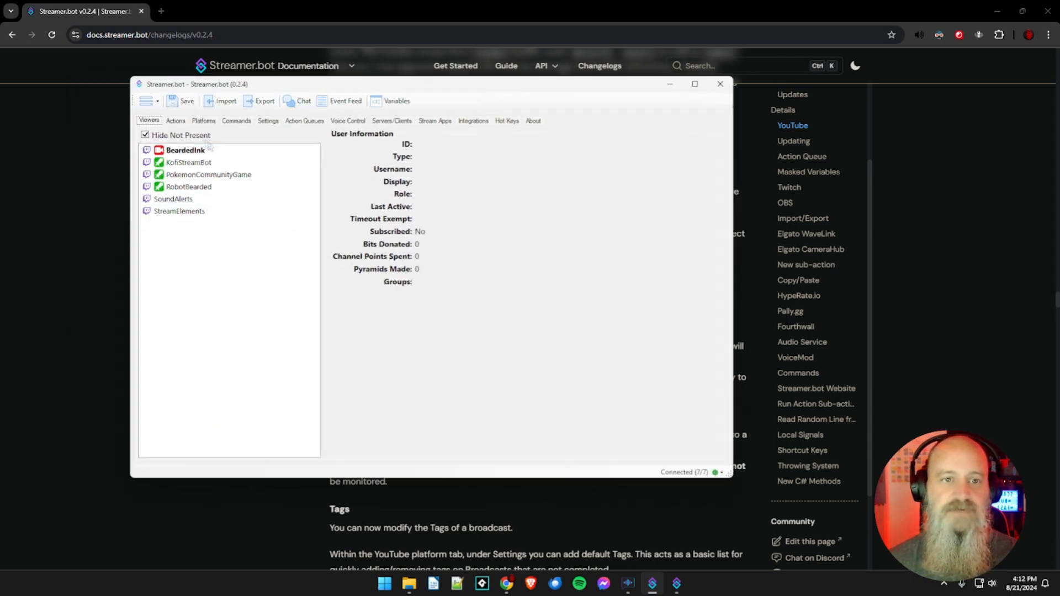
left_click(176, 121)
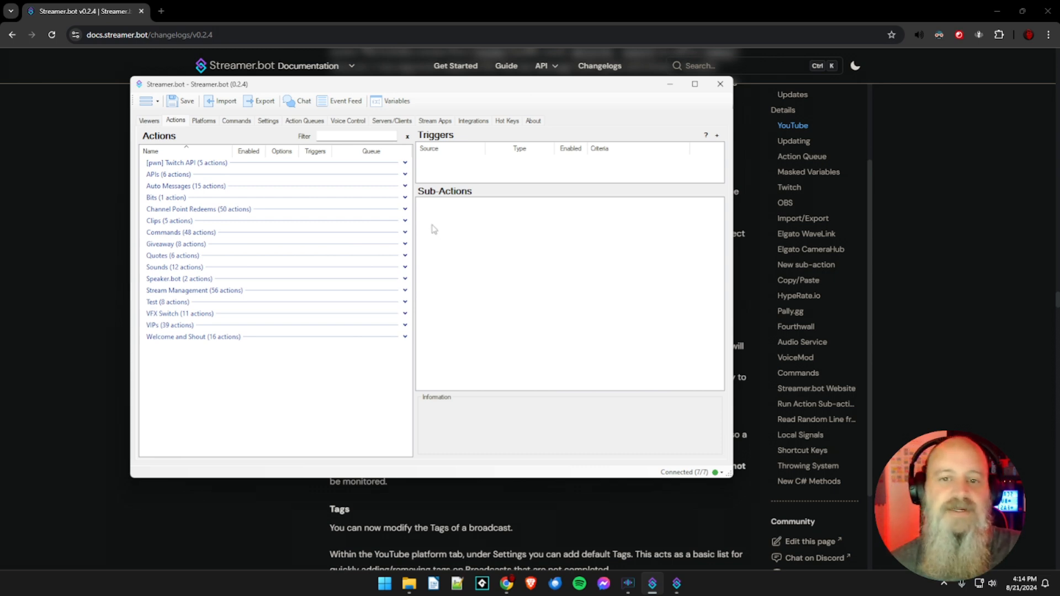
left_click_drag(414, 220, 398, 220)
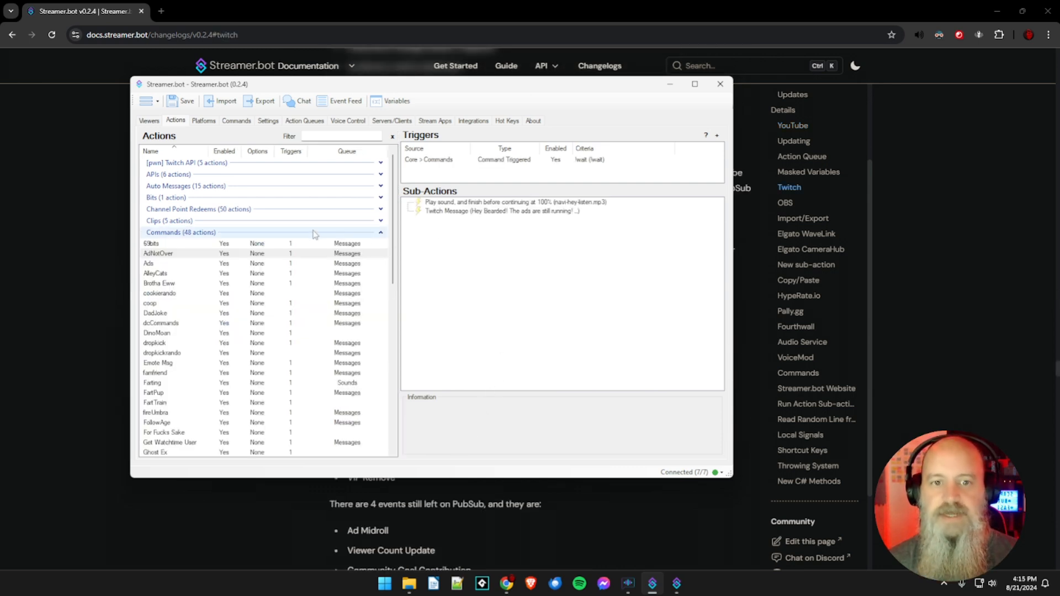
Examine the Twitch moderation sub-actions for the AdNotOver action, opening the Warn User settings and closing them without adding anything
right_click(425, 229)
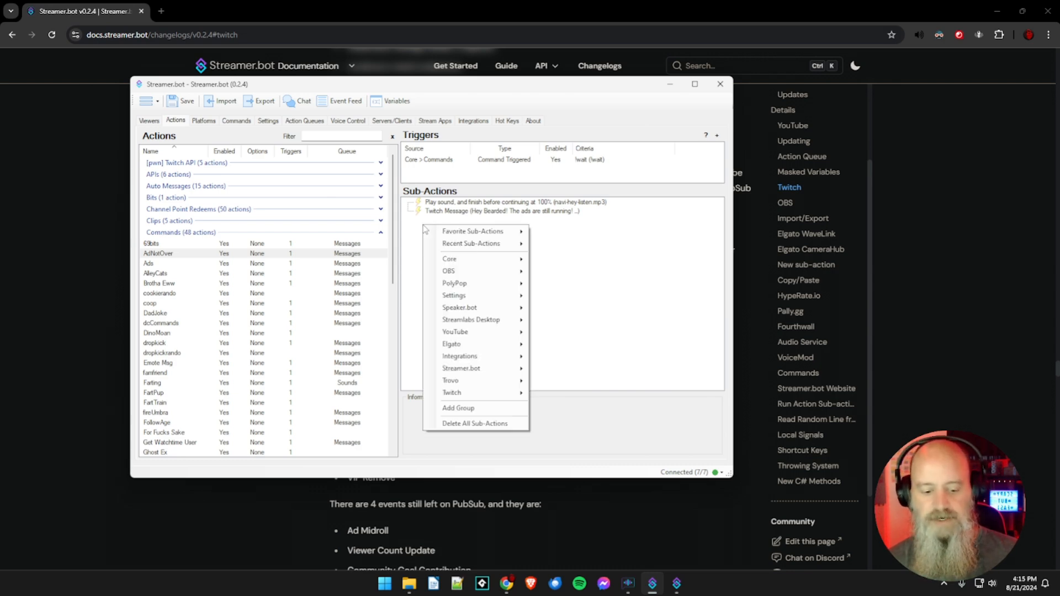
key("Escape")
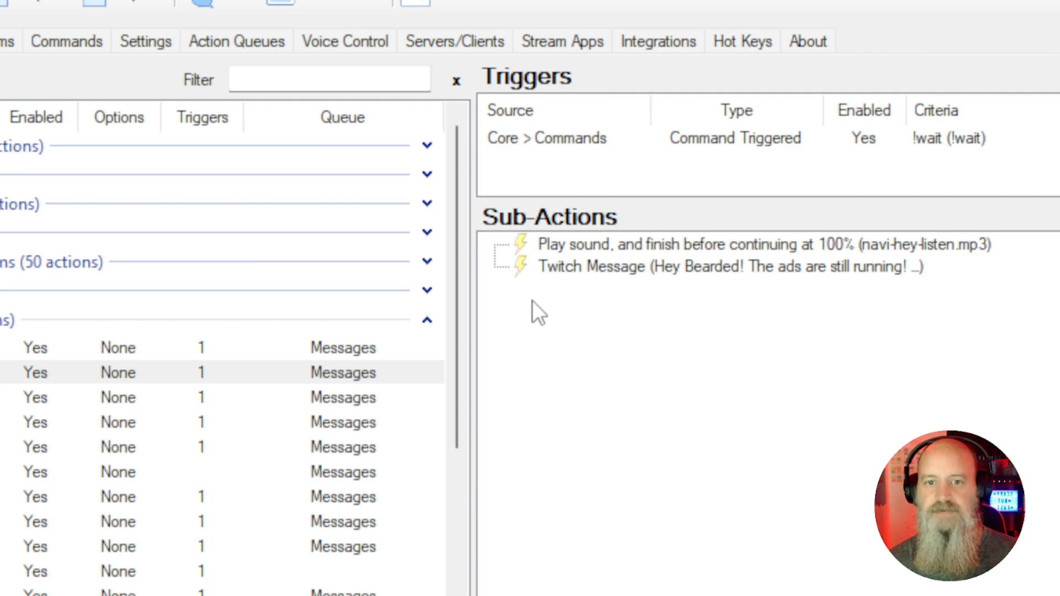
right_click(423, 225)
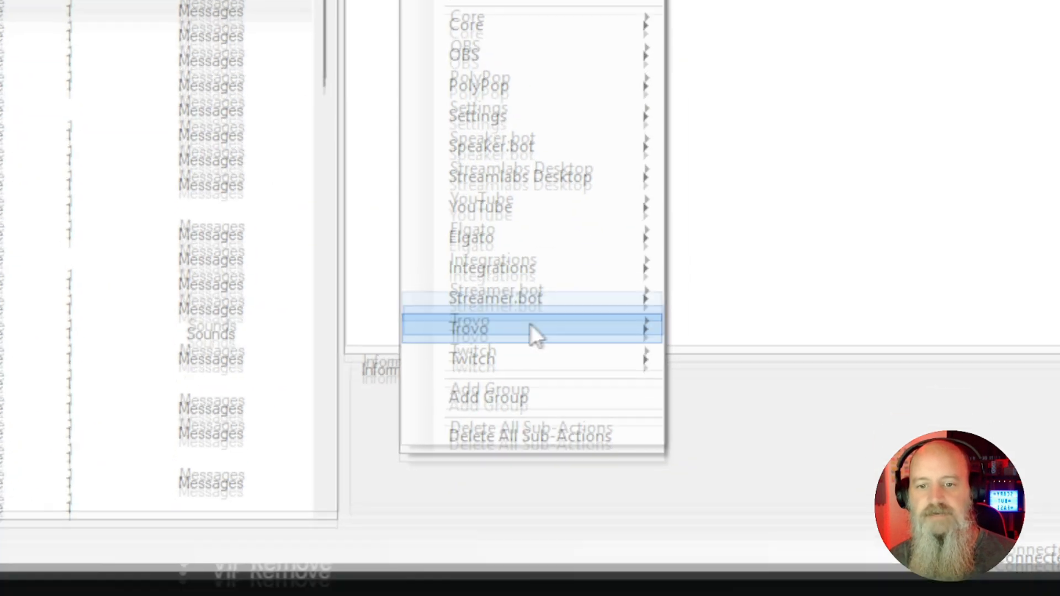
mouse_move(533, 314)
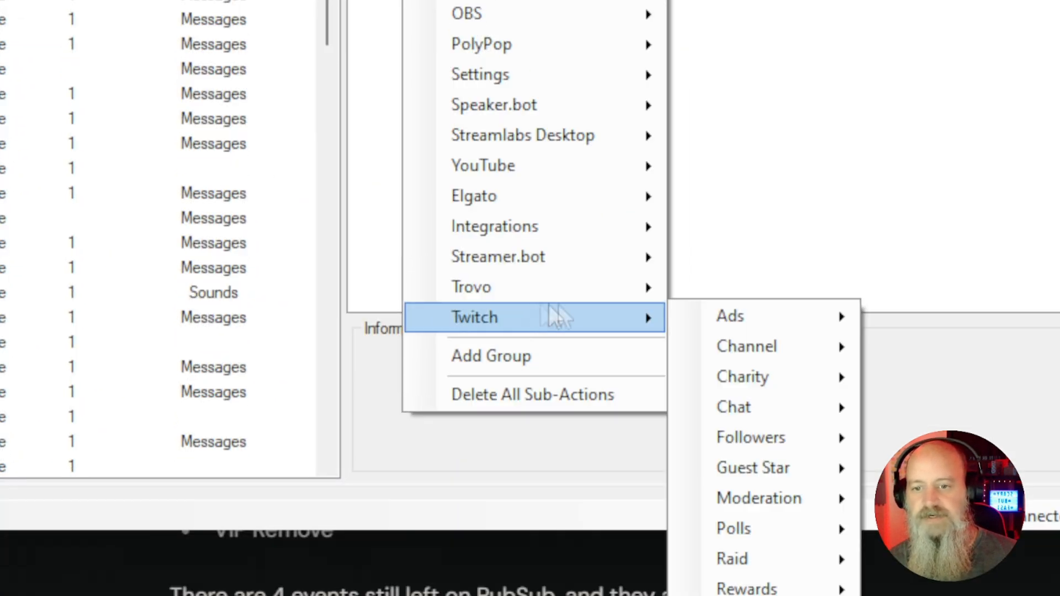
mouse_move(776, 494)
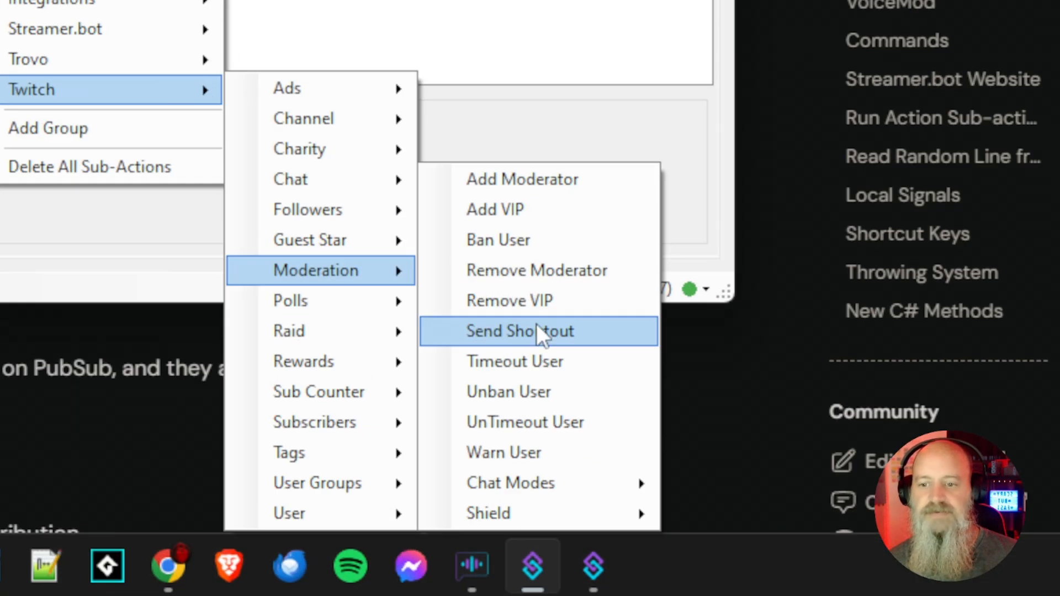
left_click(527, 452)
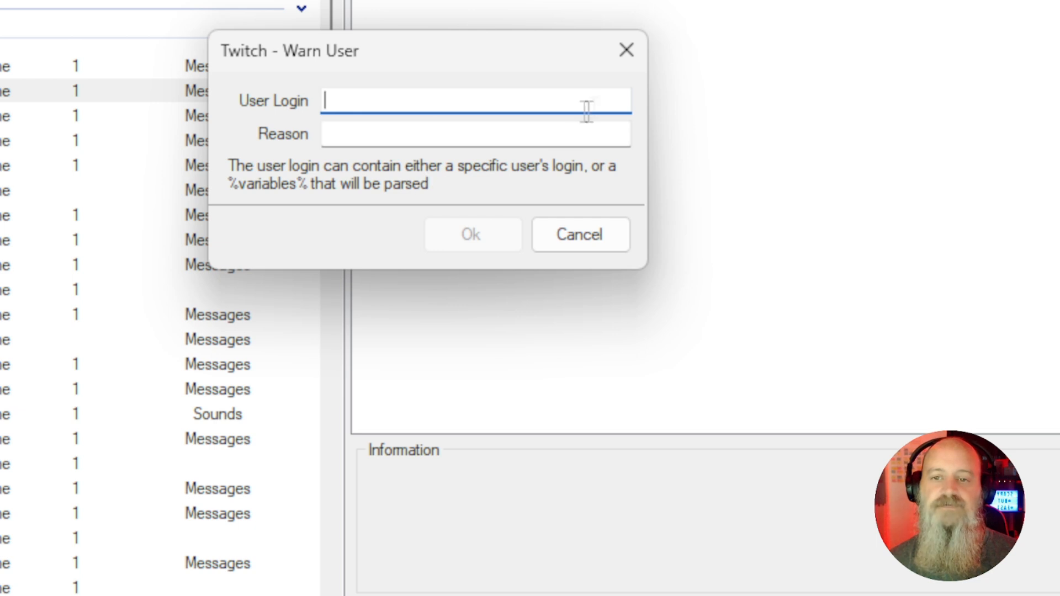
left_click(630, 55)
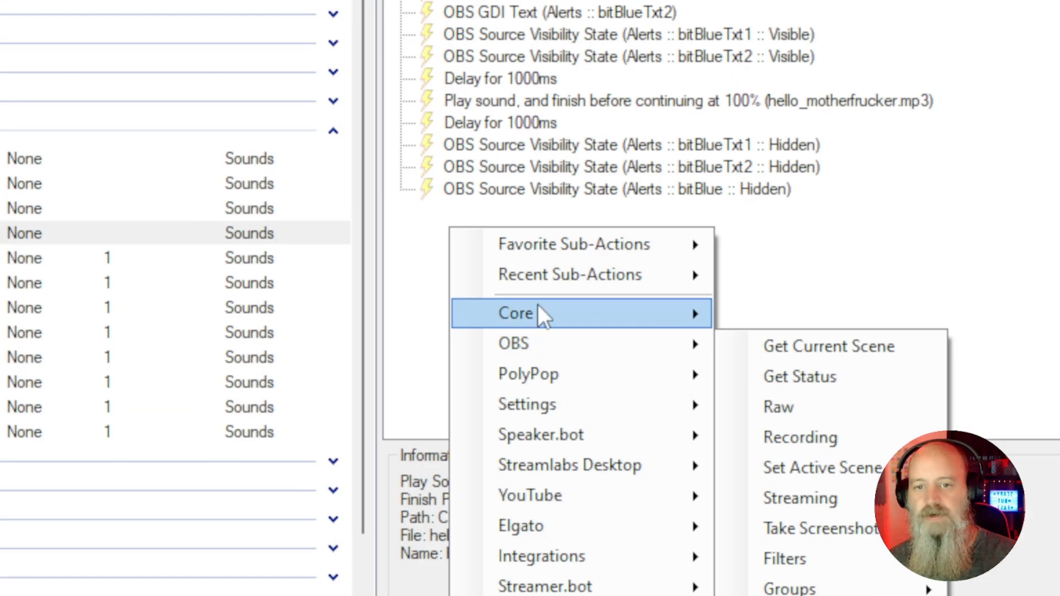
Review the Core sound sub-actions for the [OLD]helloMF action, opening Stop Sound Playback and cancelling it
mouse_move(537, 309)
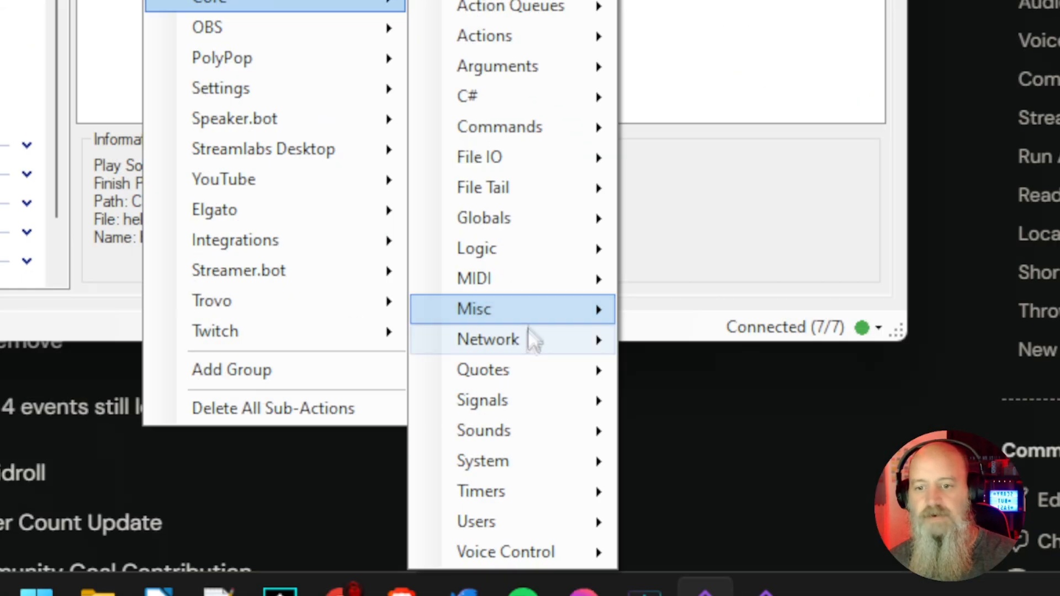
mouse_move(506, 429)
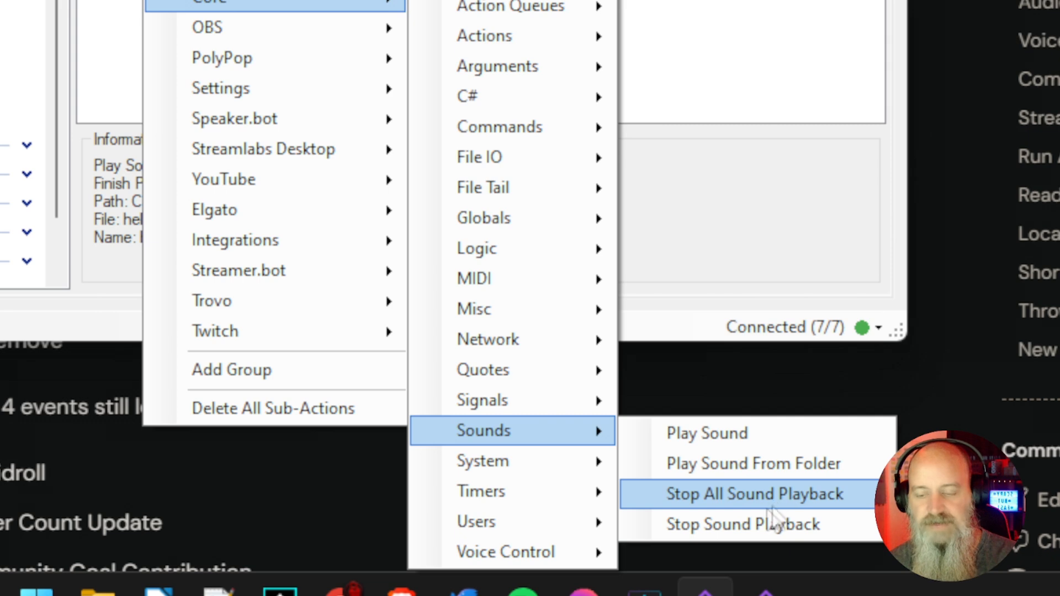
left_click(708, 529)
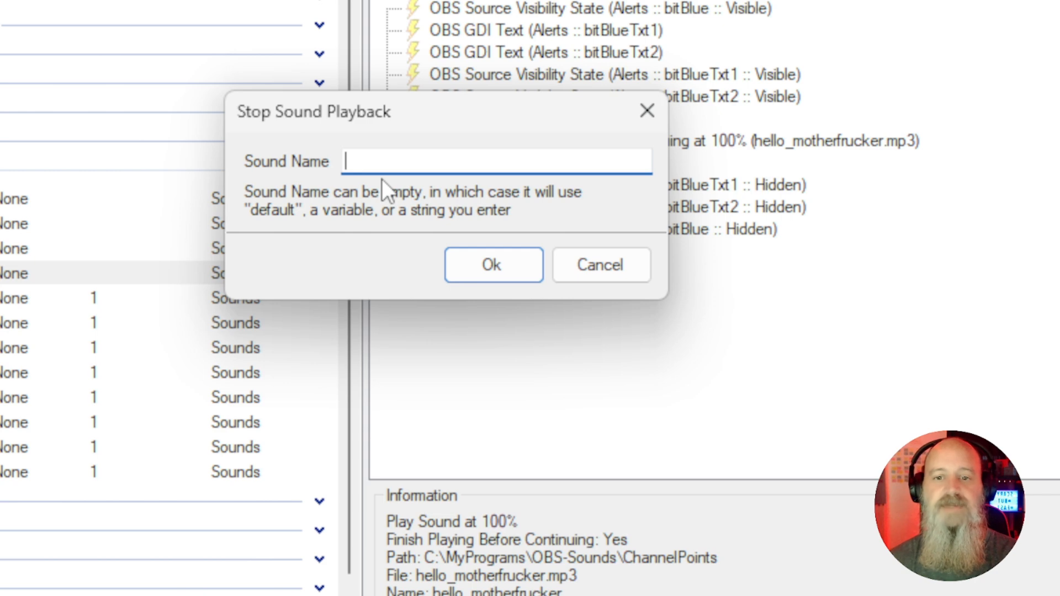
left_click(587, 273)
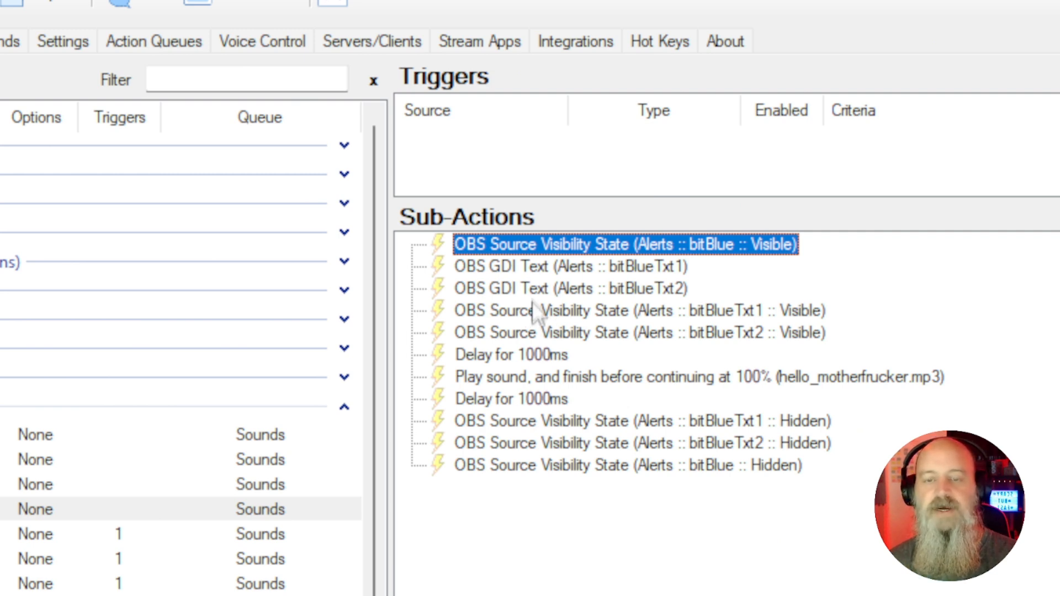
Copy the sub-action that makes the Alerts bitBlue source visible from [OLD]helloMF and paste it into the bazinga action
right_click(524, 246)
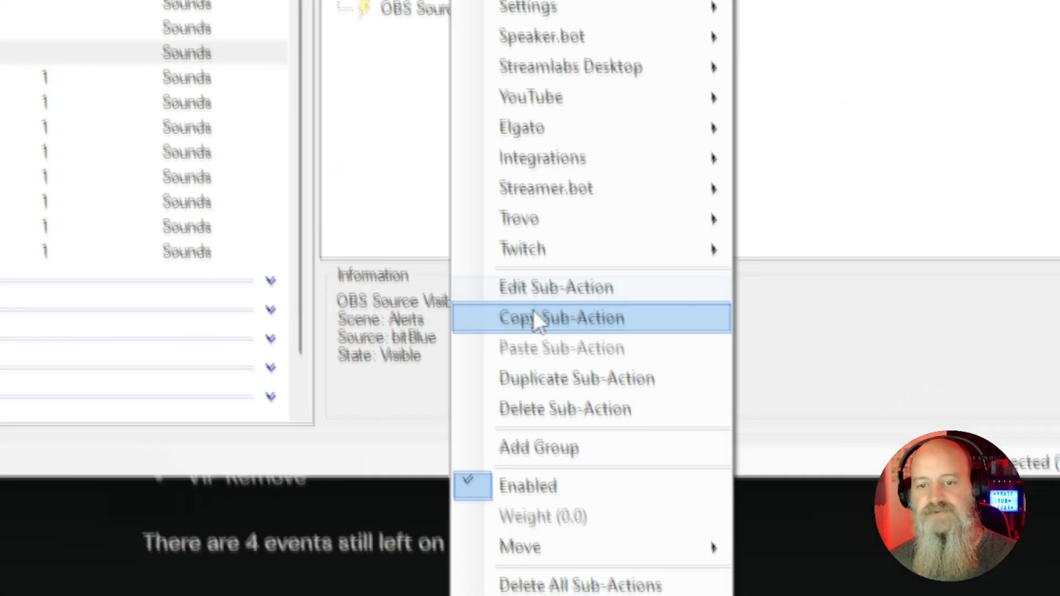
left_click(534, 316)
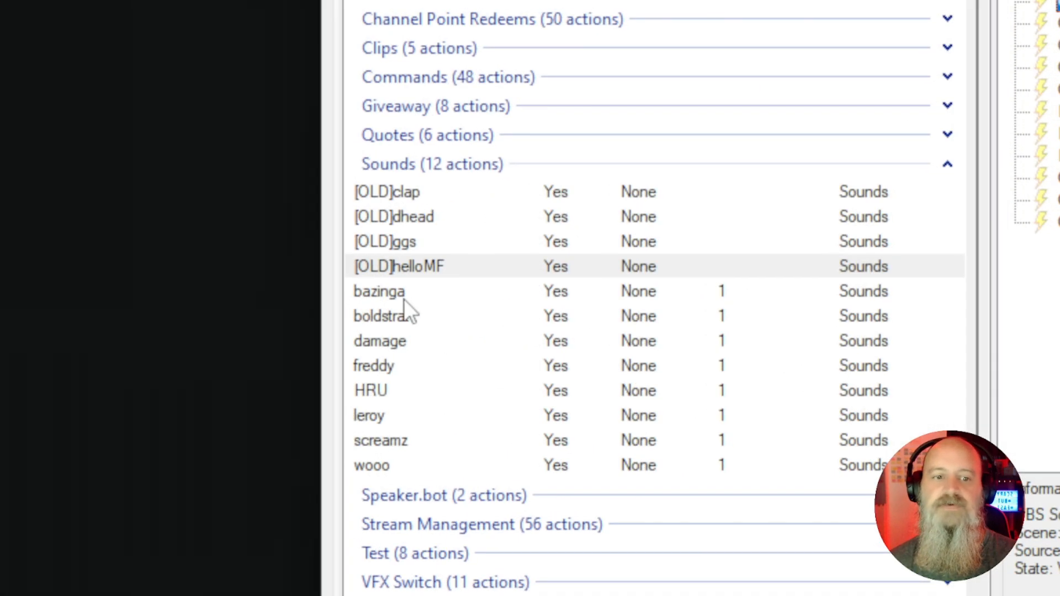
left_click(422, 291)
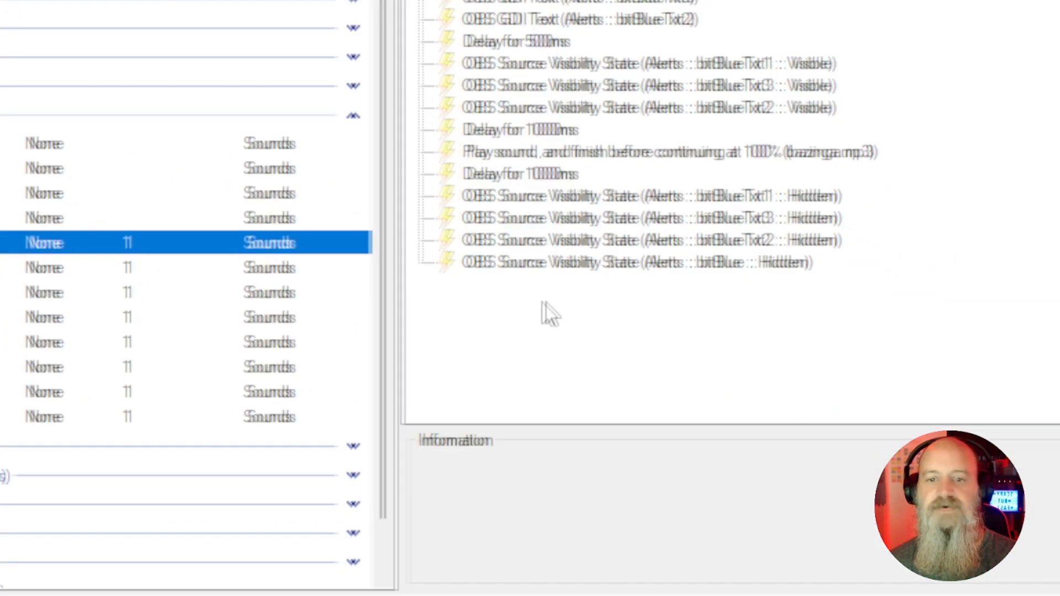
right_click(536, 301)
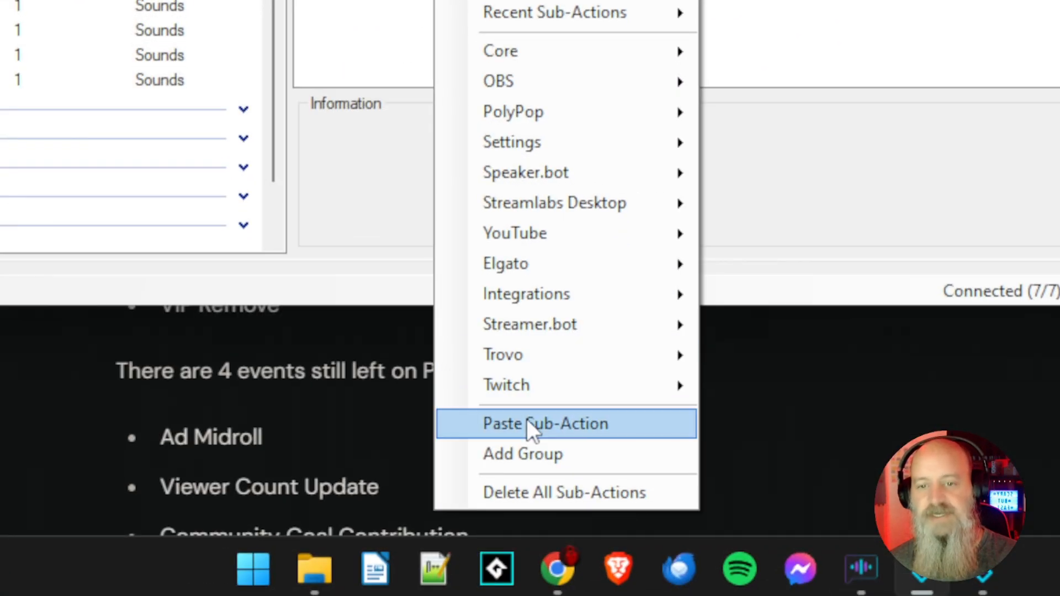
left_click(526, 423)
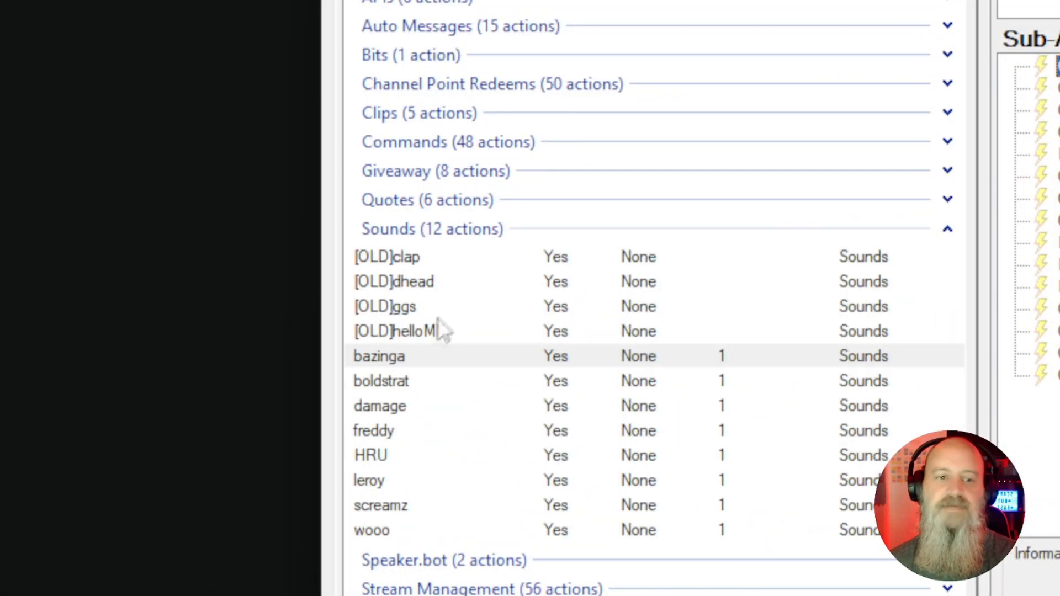
Add a new sub-action group to the [OLD]helloMF action
left_click(442, 330)
left_click(535, 291)
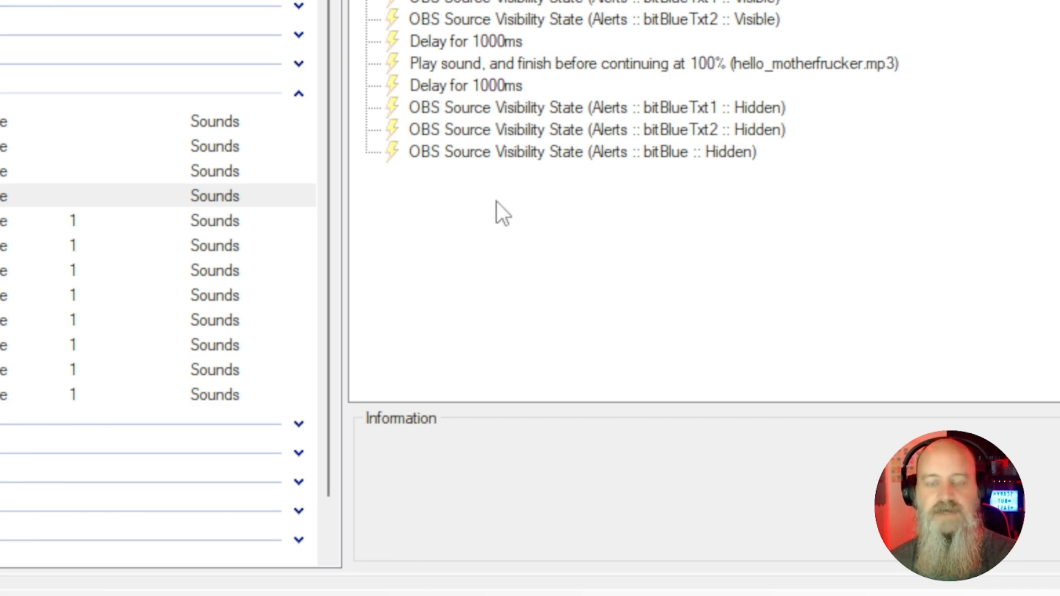
left_click(460, 154)
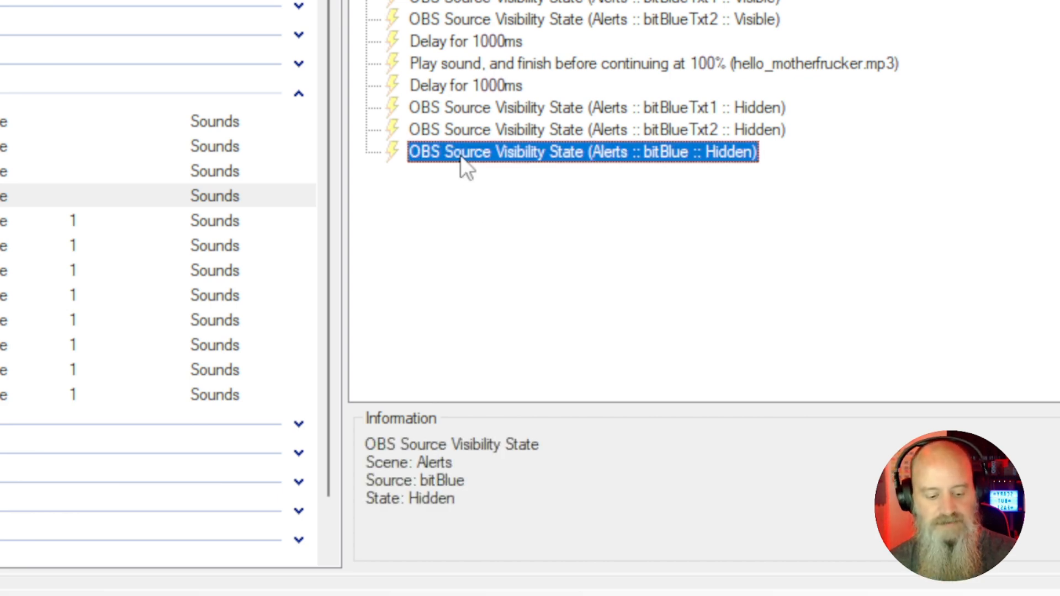
left_click(460, 131)
left_click(459, 108)
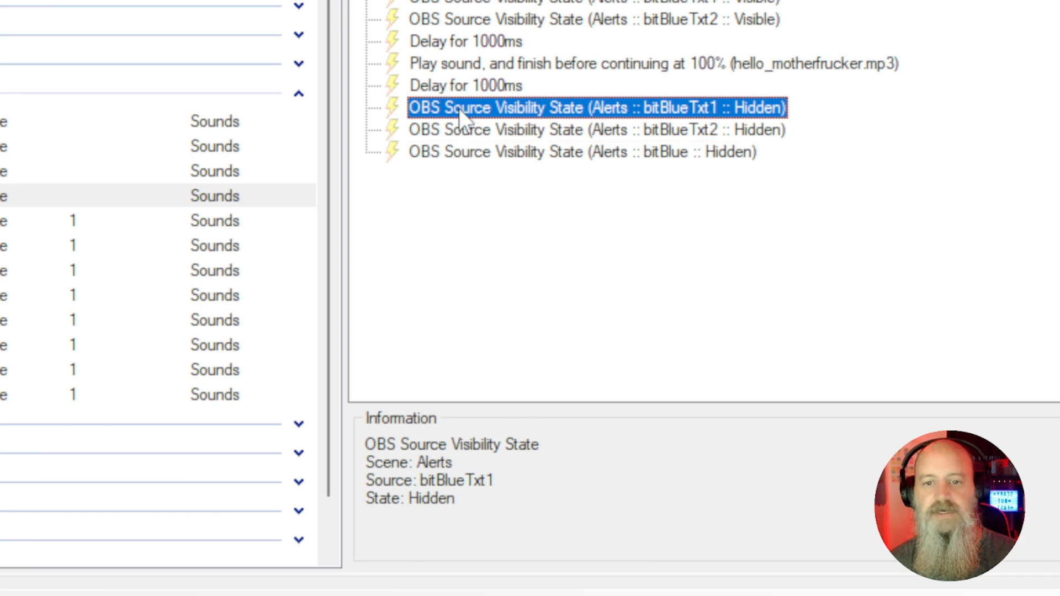
right_click(457, 108)
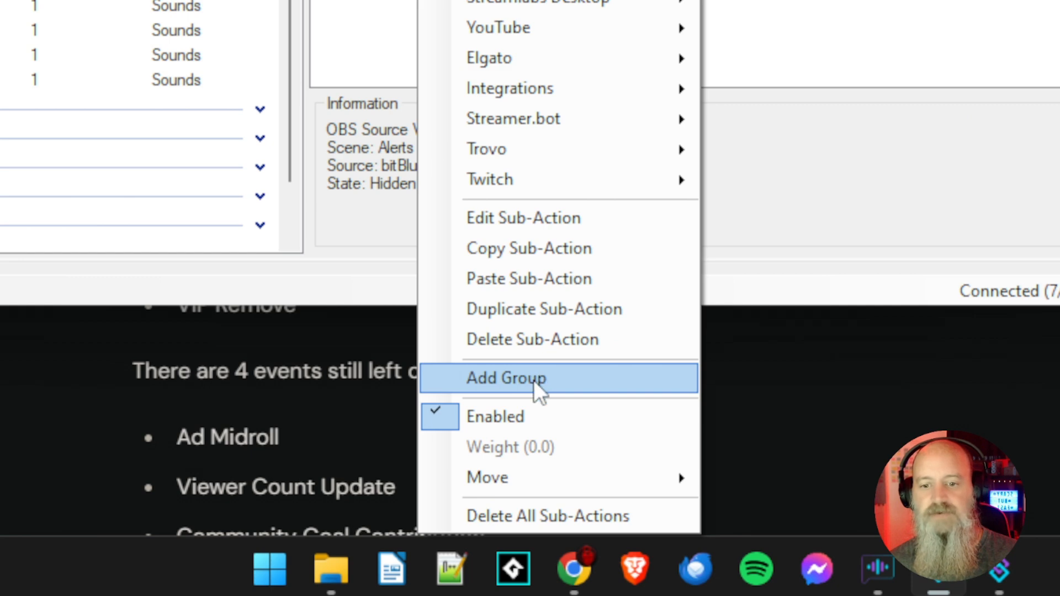
left_click(533, 380)
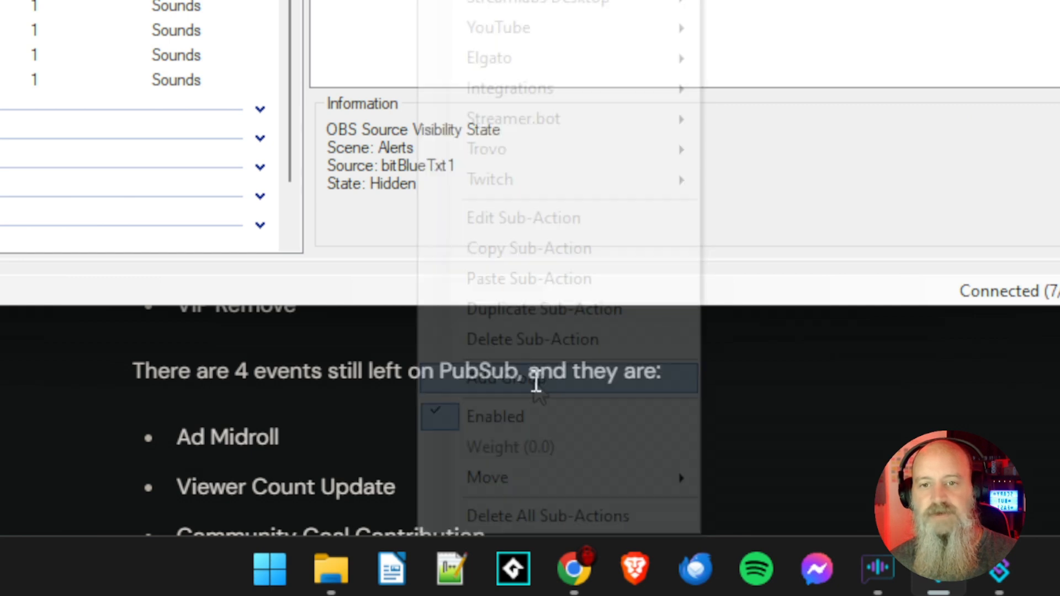
left_click(481, 256)
Rename the new sub-action group in [OLD]helloMF as MyGroup
right_click(481, 257)
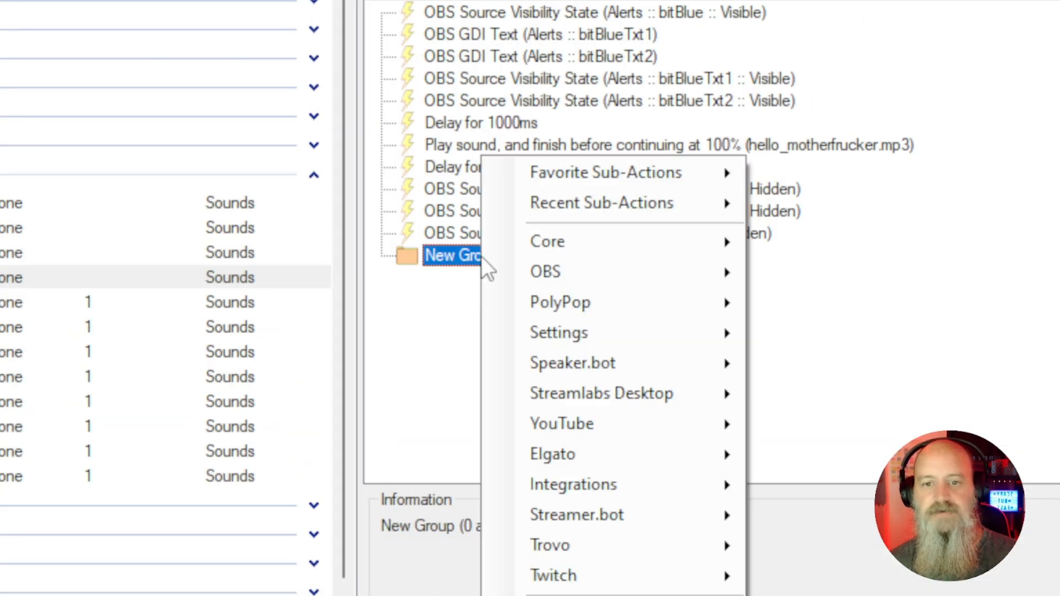
left_click(452, 256)
left_click(462, 289)
left_click(453, 254)
right_click(453, 254)
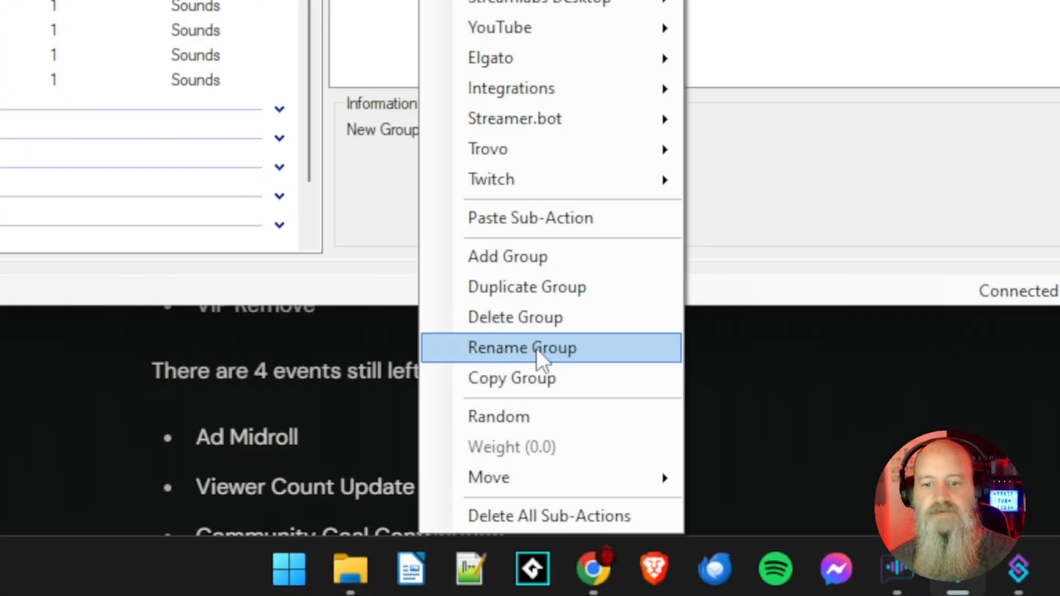
left_click(533, 348)
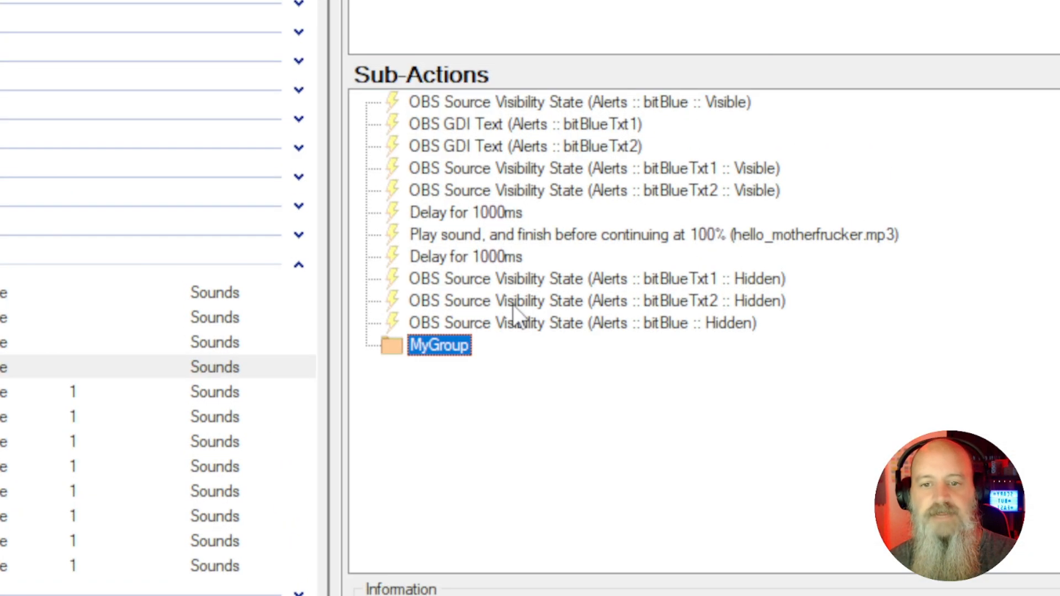
Move the bitBlue, bitBlueTxt2 and bitBlueTxt1 Hidden visibility sub-actions into MyGroup, in that order
left_click_drag(507, 322, 443, 354)
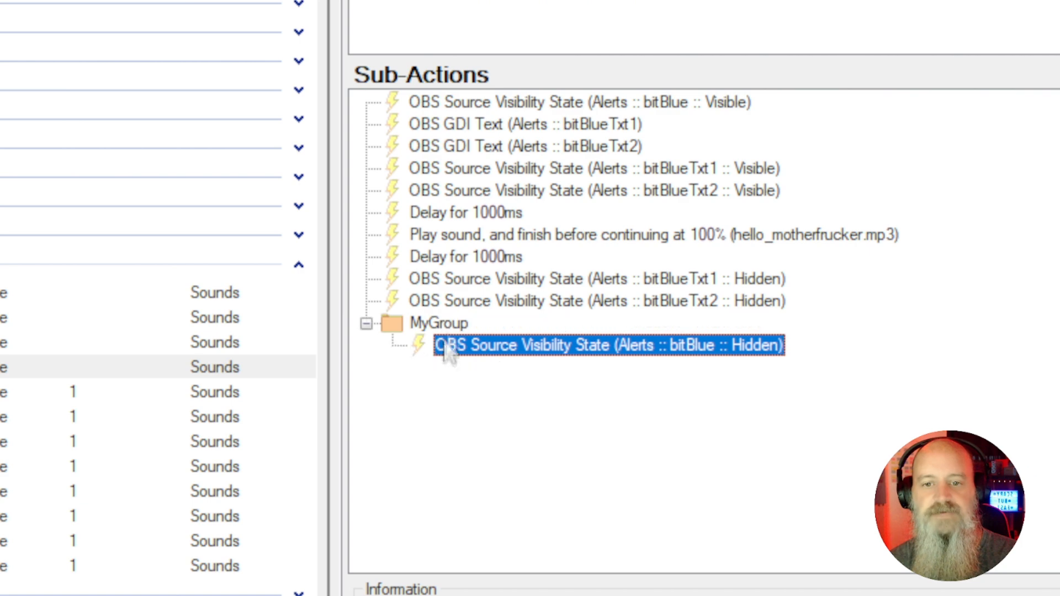
left_click(464, 301)
left_click(441, 323)
left_click_drag(456, 299, 451, 321)
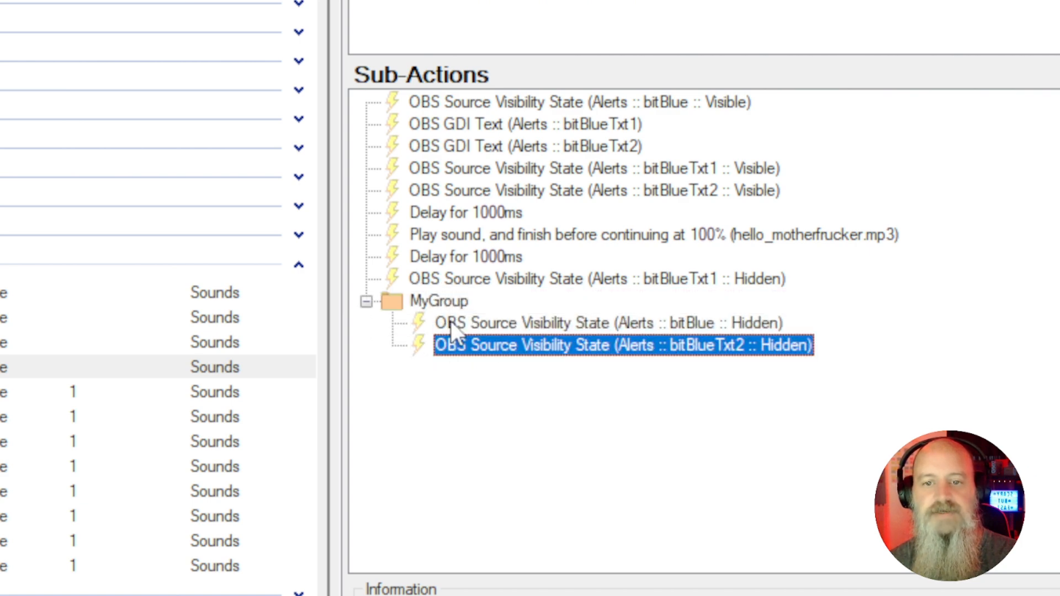
mouse_move(448, 282)
left_mouse_down()
mouse_move(442, 319)
mouse_move(451, 301)
left_mouse_up()
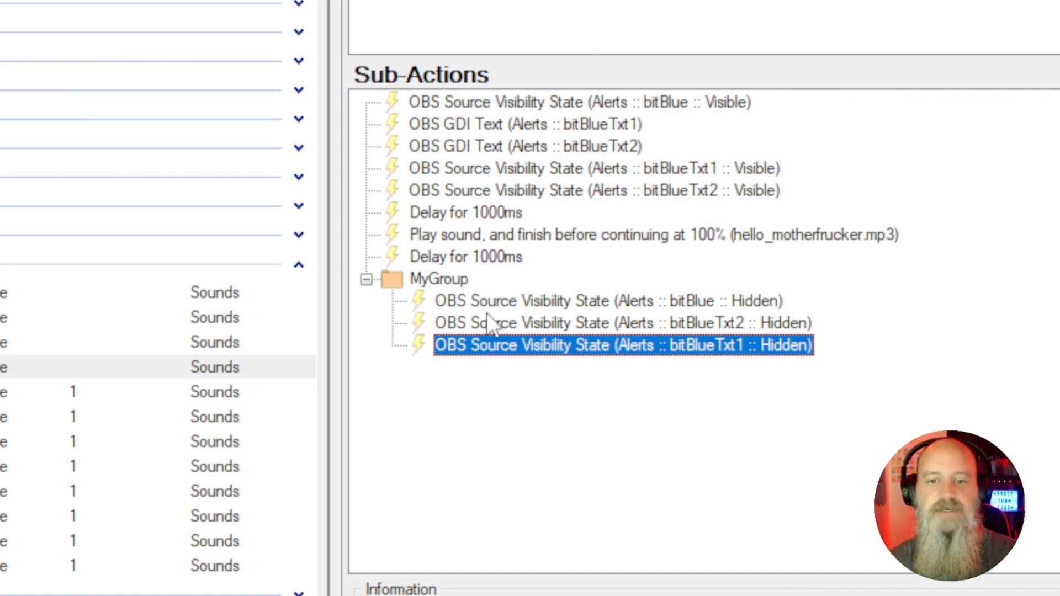
Copy MyGroup with its sub-actions from [OLD]helloMF and paste it into the bazinga action
left_click(486, 295)
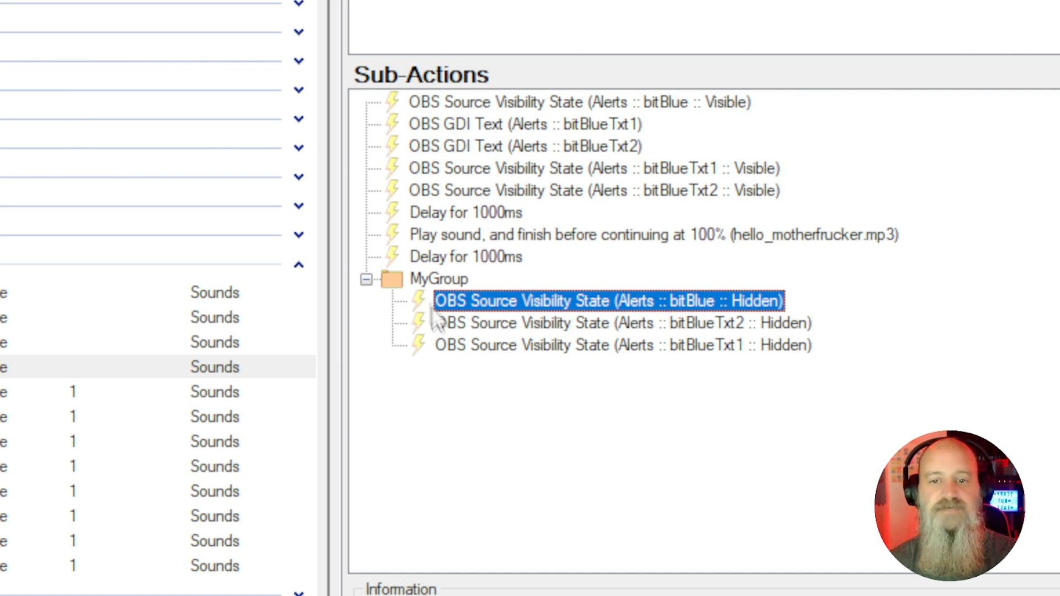
right_click(427, 283)
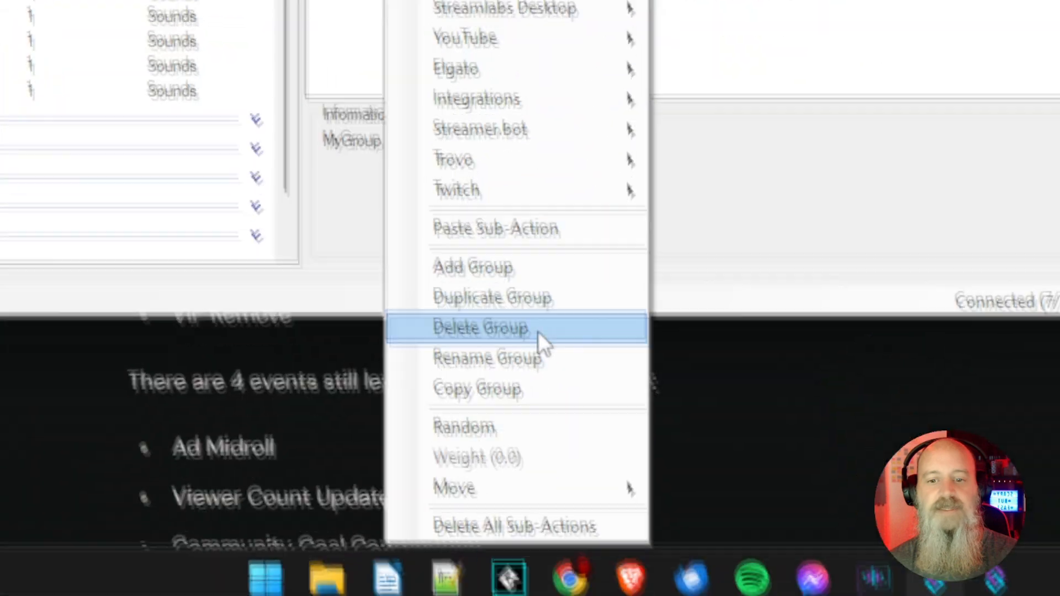
left_click(532, 386)
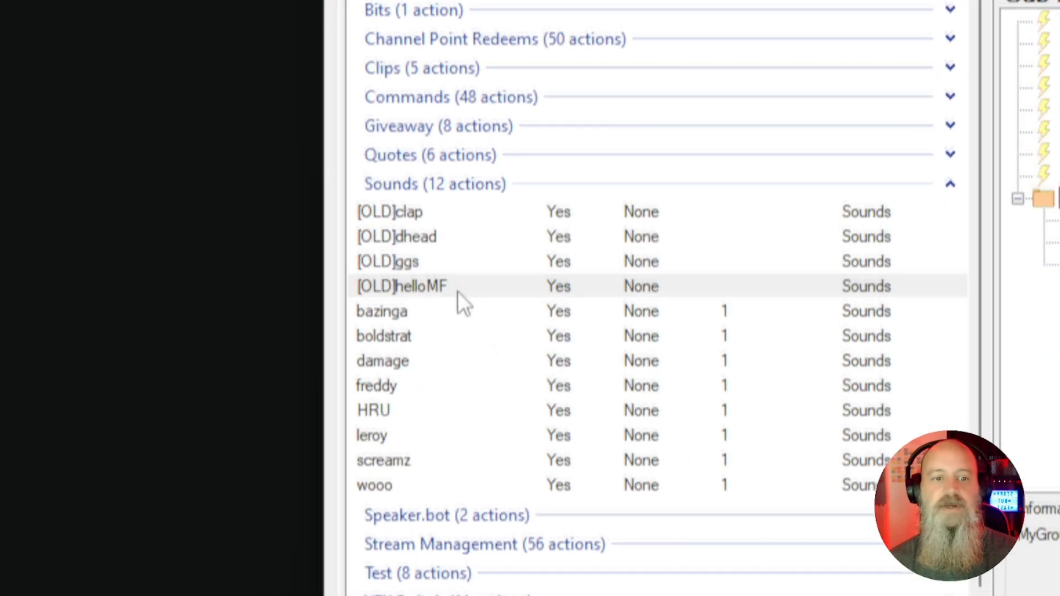
left_click(436, 312)
right_click(1056, 391)
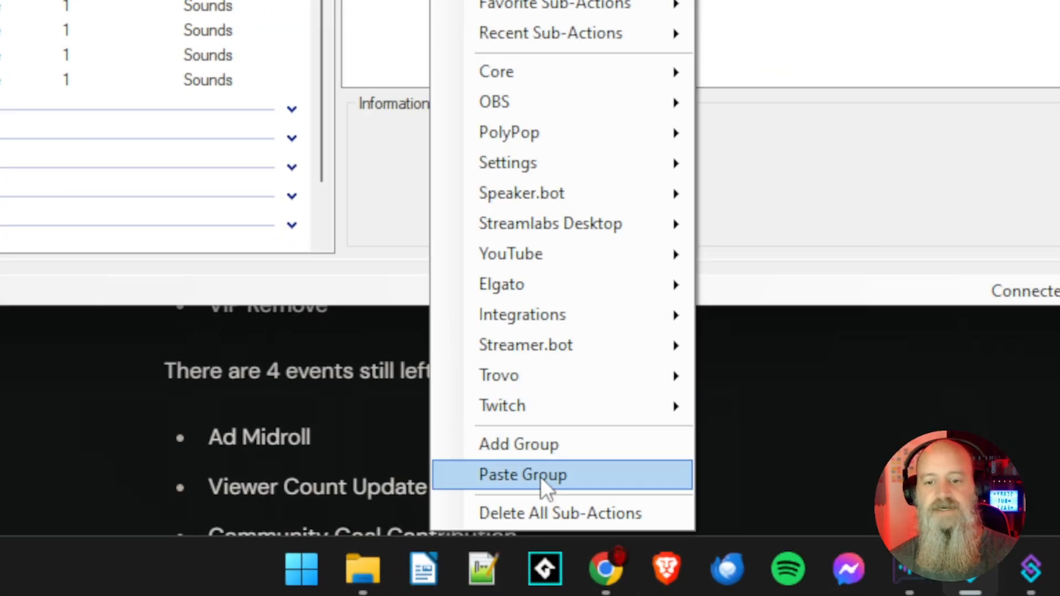
left_click(540, 477)
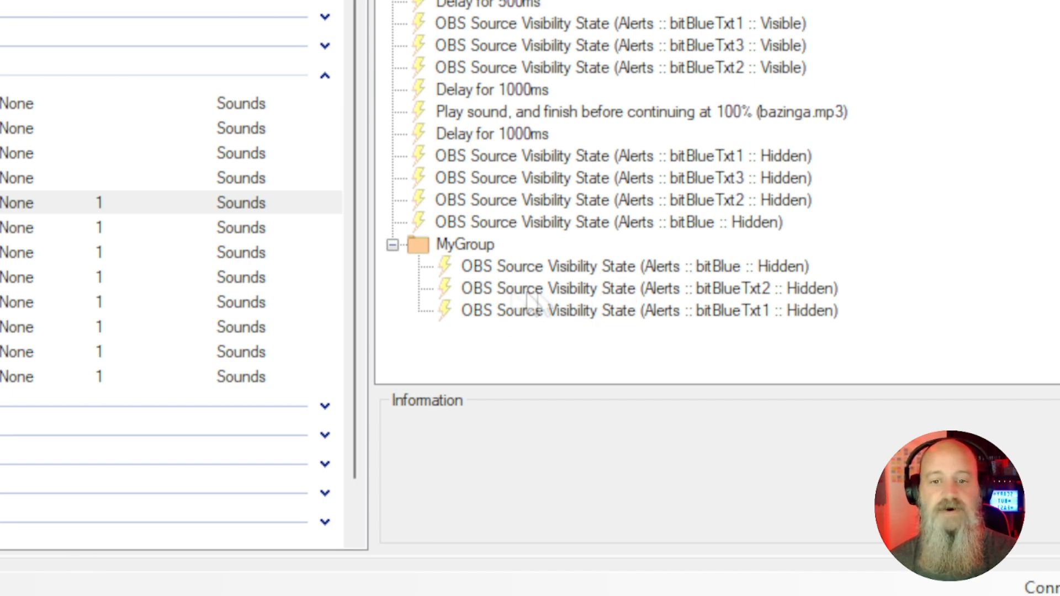
left_click(491, 217)
left_click(489, 197)
left_click(489, 177)
left_click(488, 131)
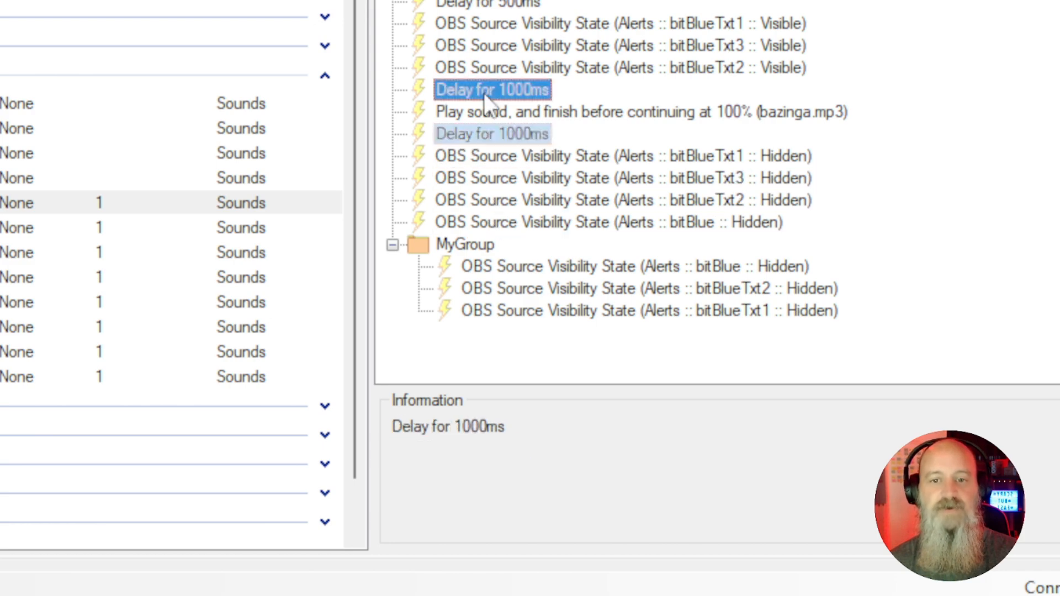
left_click(484, 93)
left_click(482, 44)
left_click(479, 22)
left_click(532, 226)
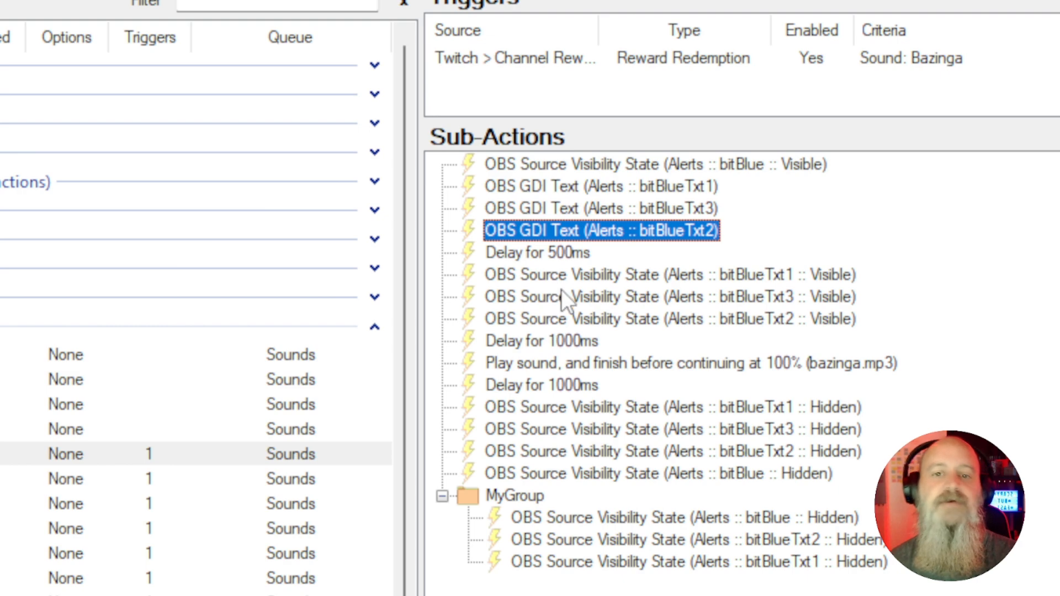
Delete MyGroup and its sub-actions from the bazinga action
right_click(496, 498)
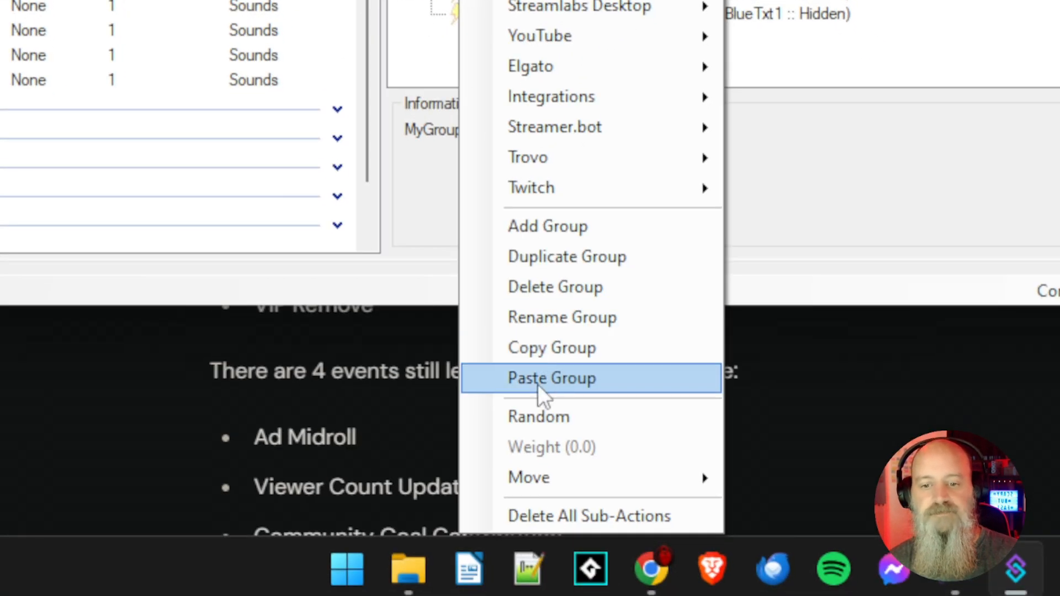
left_click(574, 292)
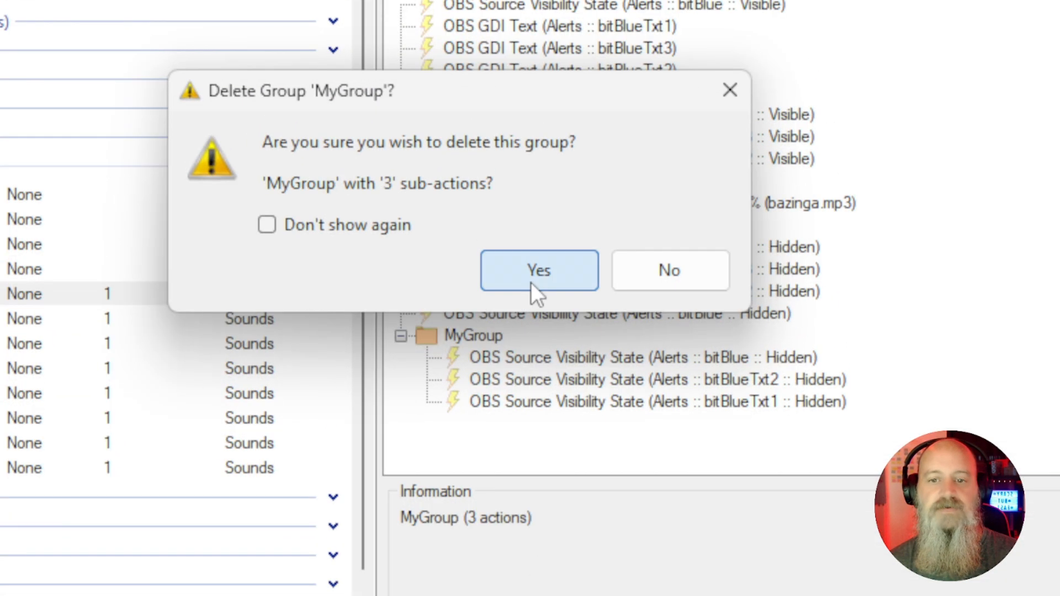
left_click(527, 174)
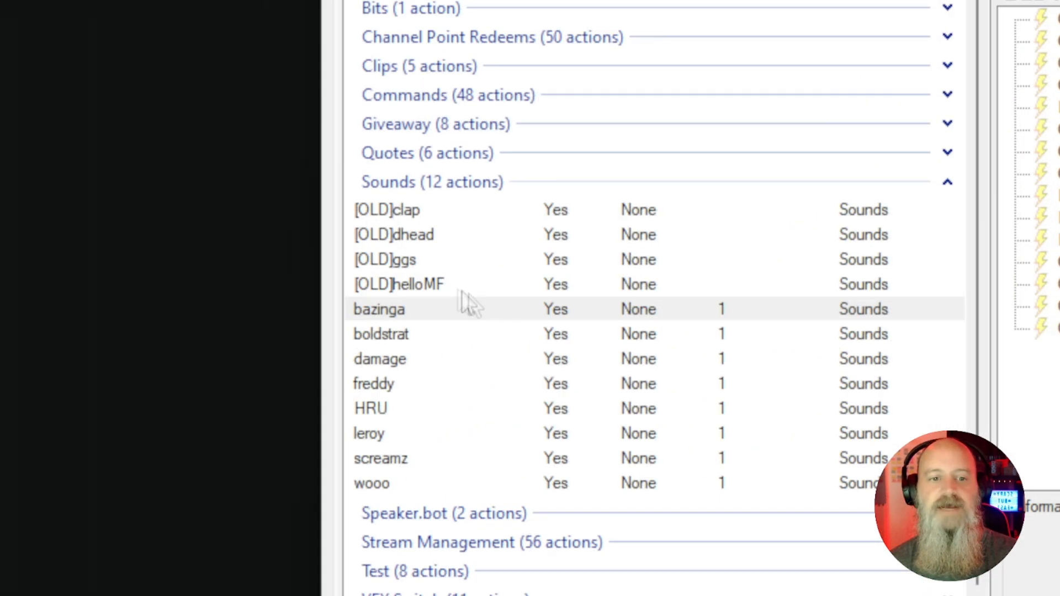
Move the three Hidden visibility sub-actions out of MyGroup in the [OLD]helloMF action and delete the emptied group
left_click(681, 284)
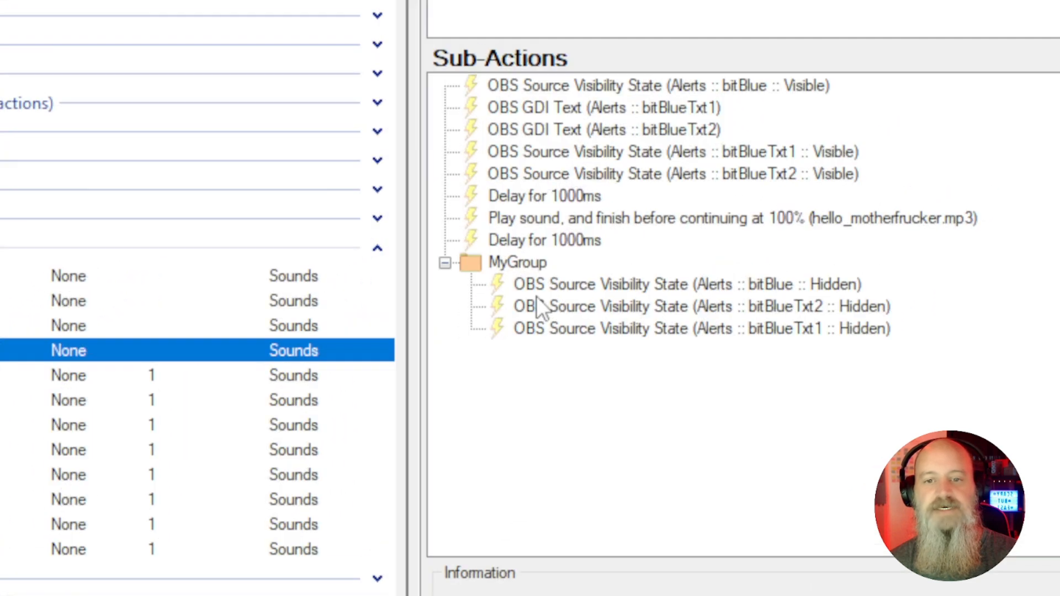
left_click_drag(530, 284, 521, 250)
left_click_drag(546, 306, 526, 275)
left_click_drag(530, 326, 482, 326)
left_click(481, 326)
right_click(481, 326)
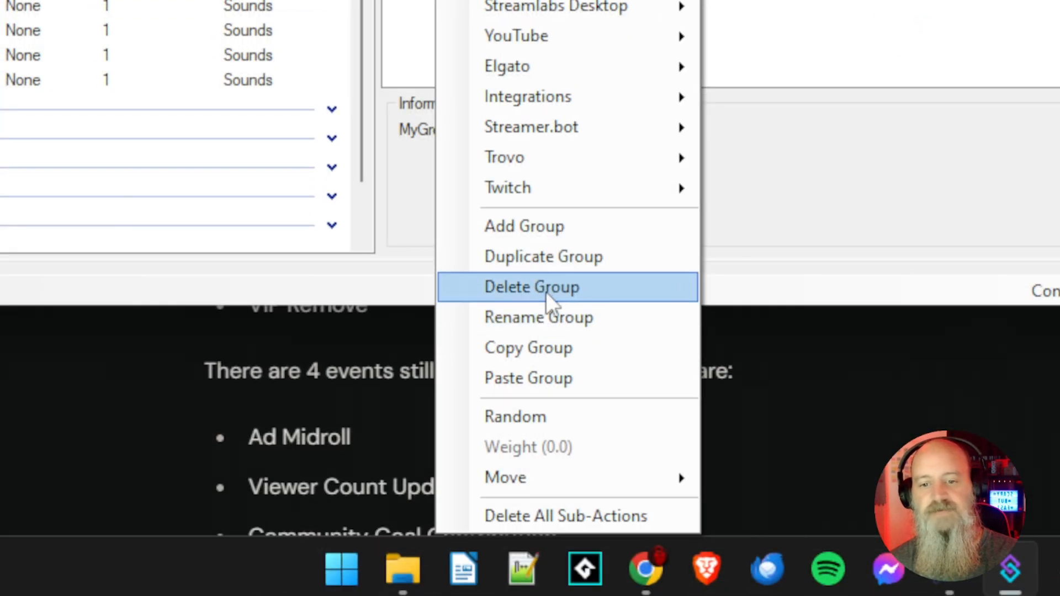
left_click(590, 595)
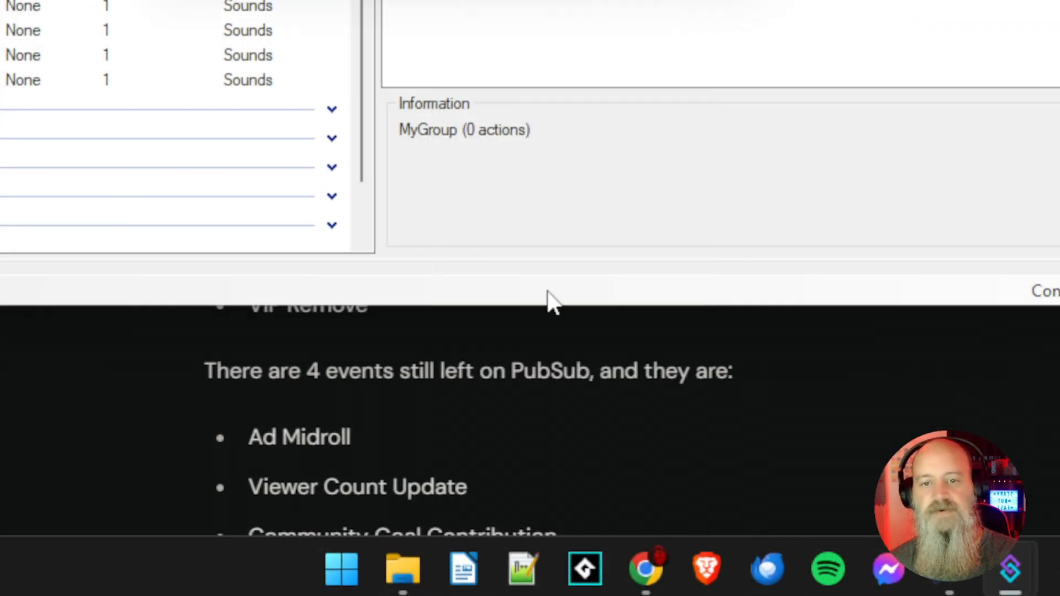
left_click(522, 279)
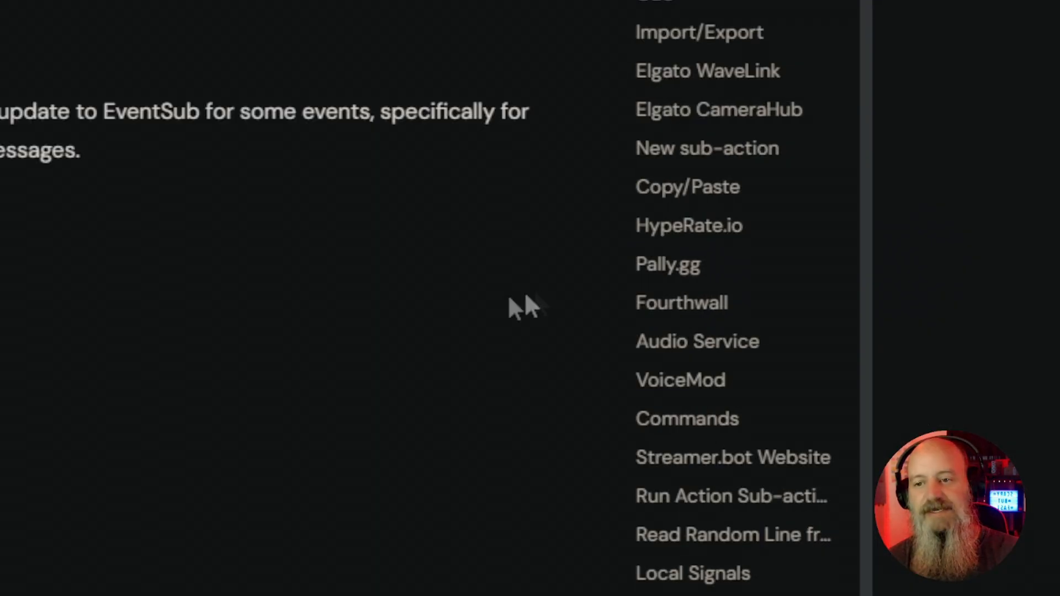
Return to the start of the v0.2.4 changelog and skim its New Features, Updates and Fixes lists
scroll(20, 353, "up", 8)
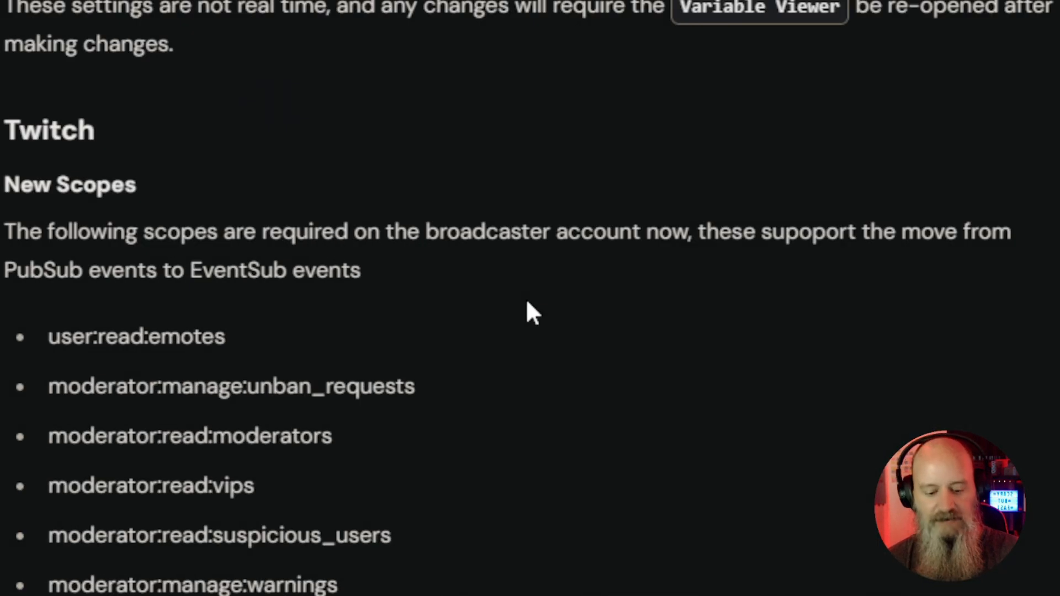
scroll(527, 303, "up", 6)
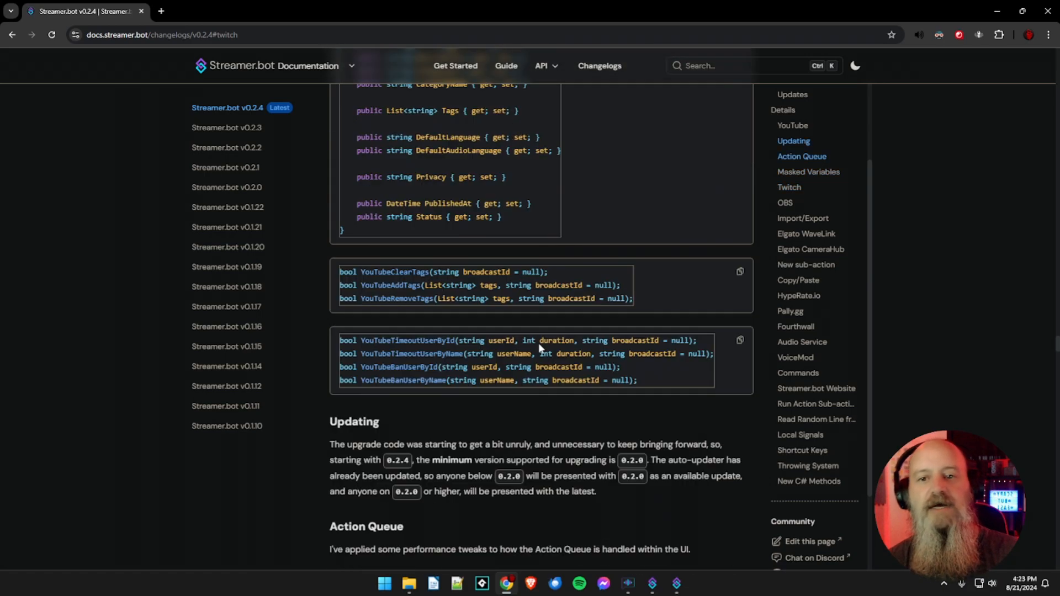
scroll(539, 346, "up", 15)
scroll(537, 343, "up", 15)
scroll(535, 342, "up", 20)
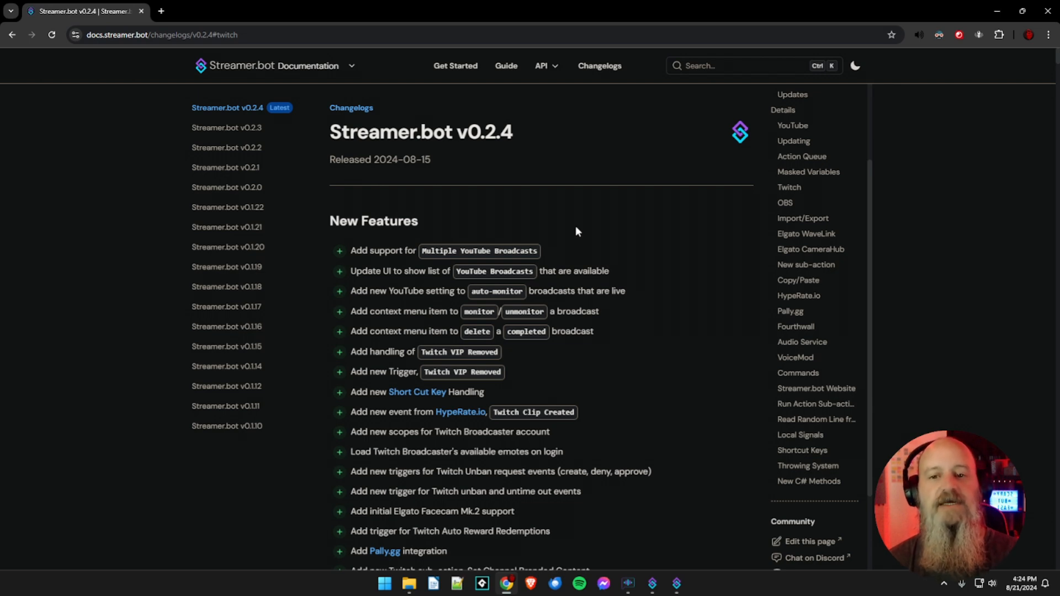
scroll(575, 230, "down", 1)
scroll(575, 231, "down", 3)
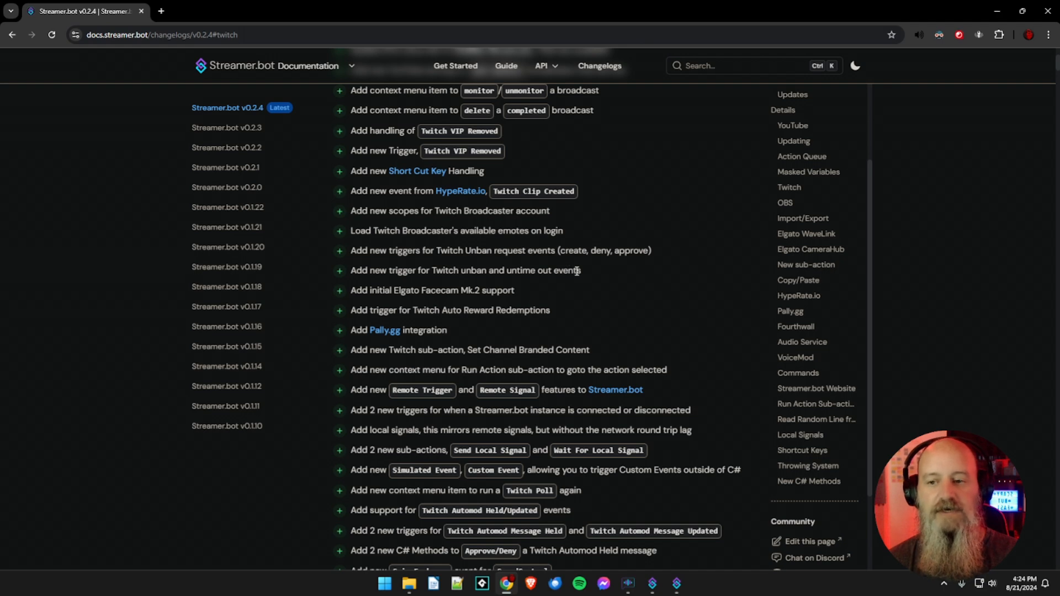
scroll(576, 270, "down", 8)
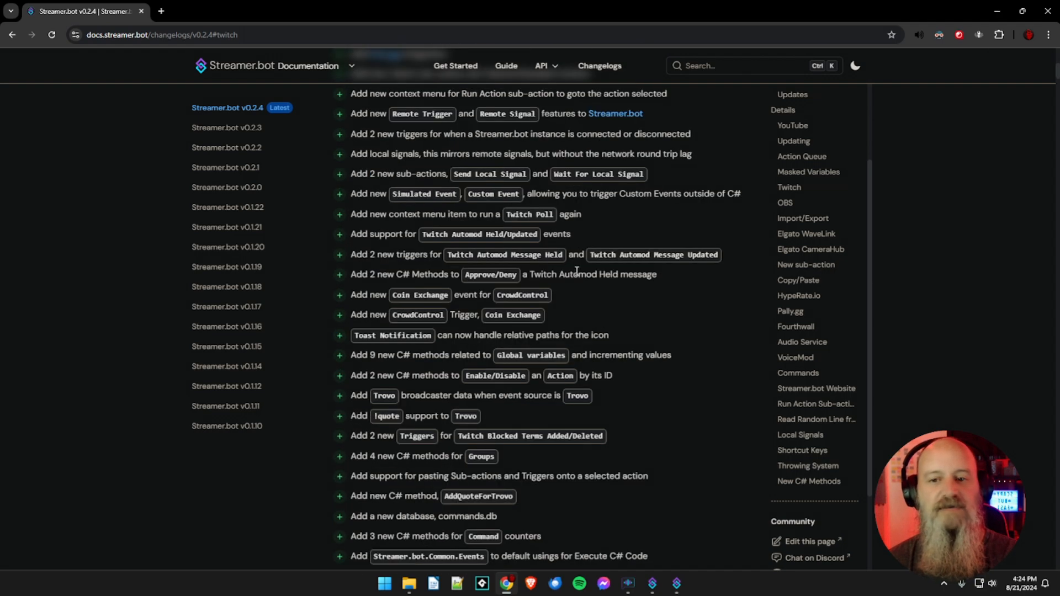
scroll(576, 270, "down", 20)
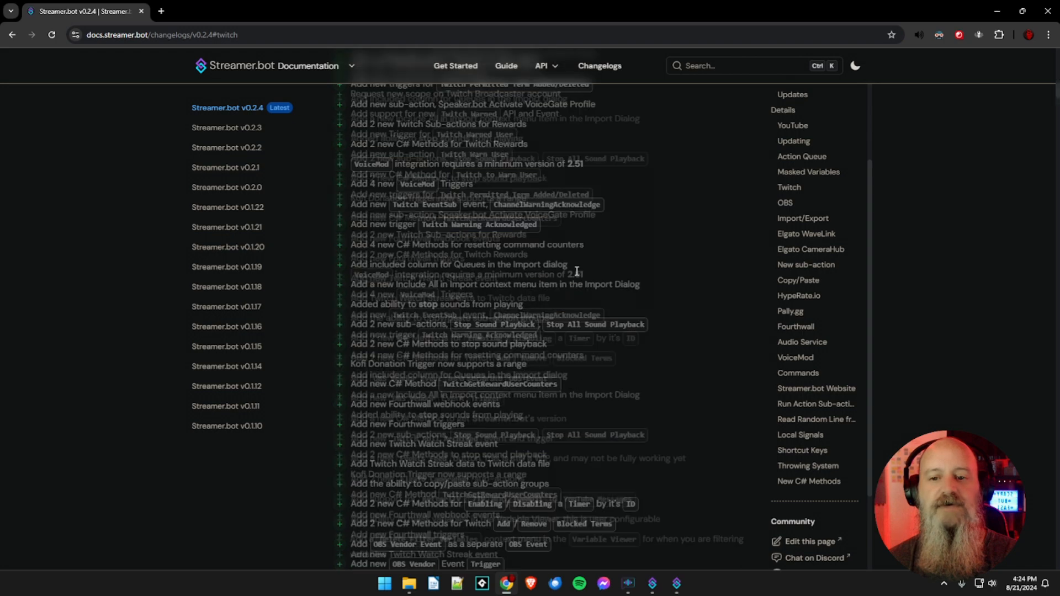
scroll(576, 271, "down", 20)
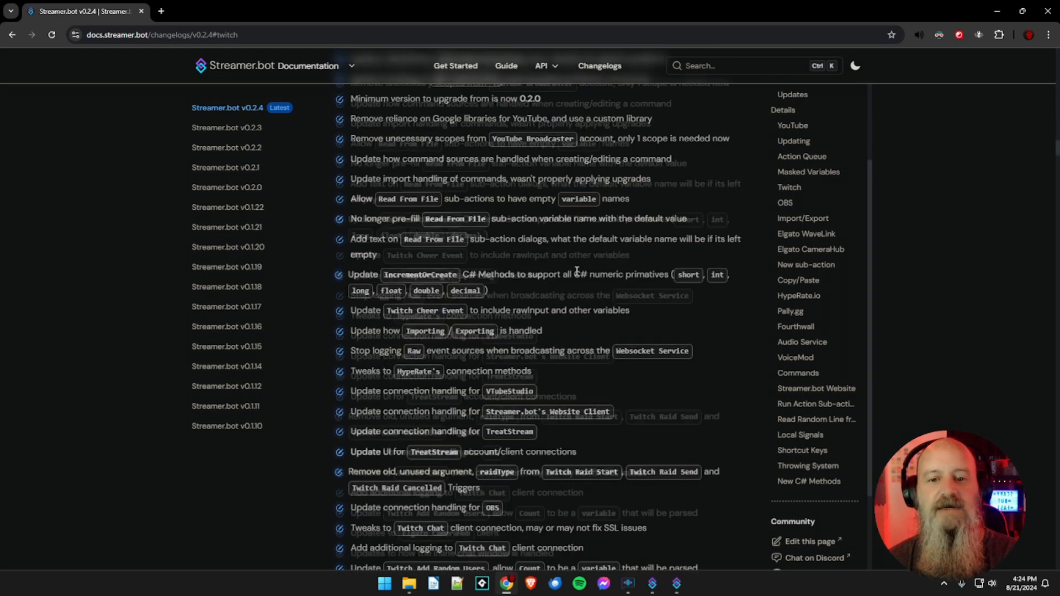
scroll(576, 271, "down", 20)
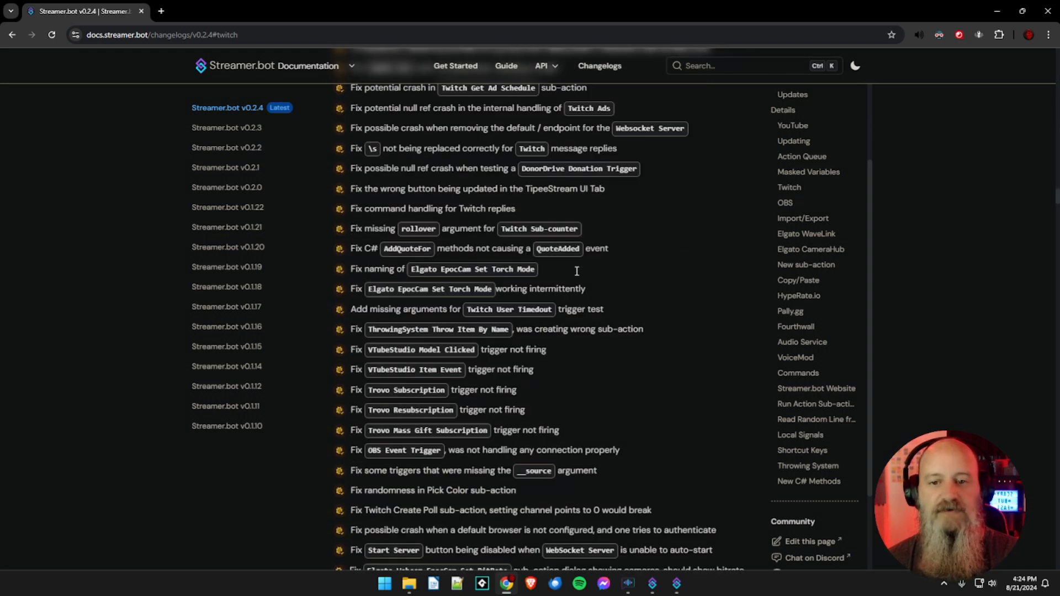
scroll(576, 274, "down", 20)
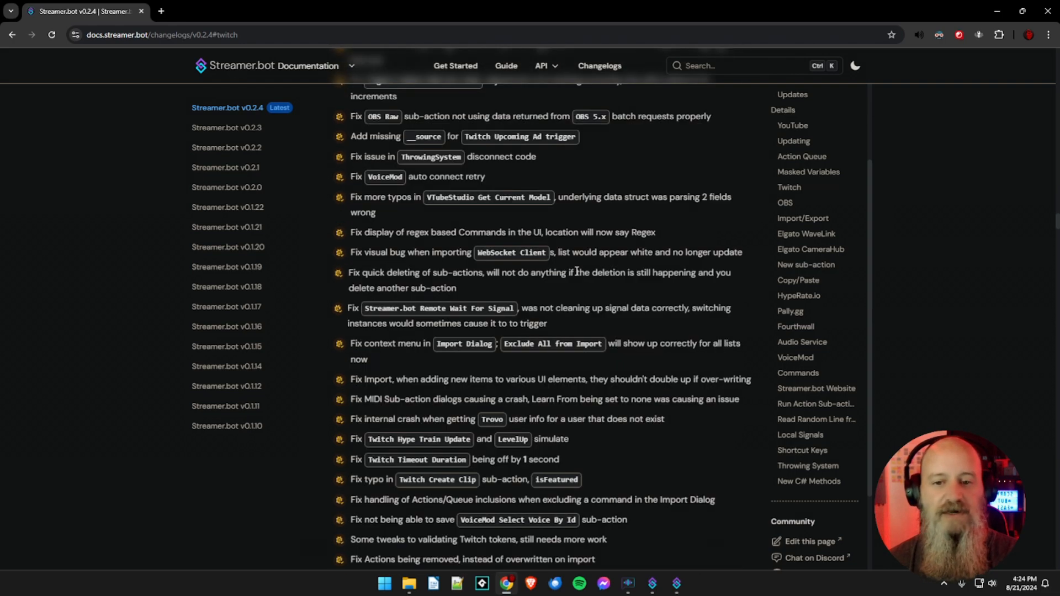
Look over the Streamer.bot Chat Updates and the beginning of the Details section with its YouTube notes
scroll(575, 270, "up", 15)
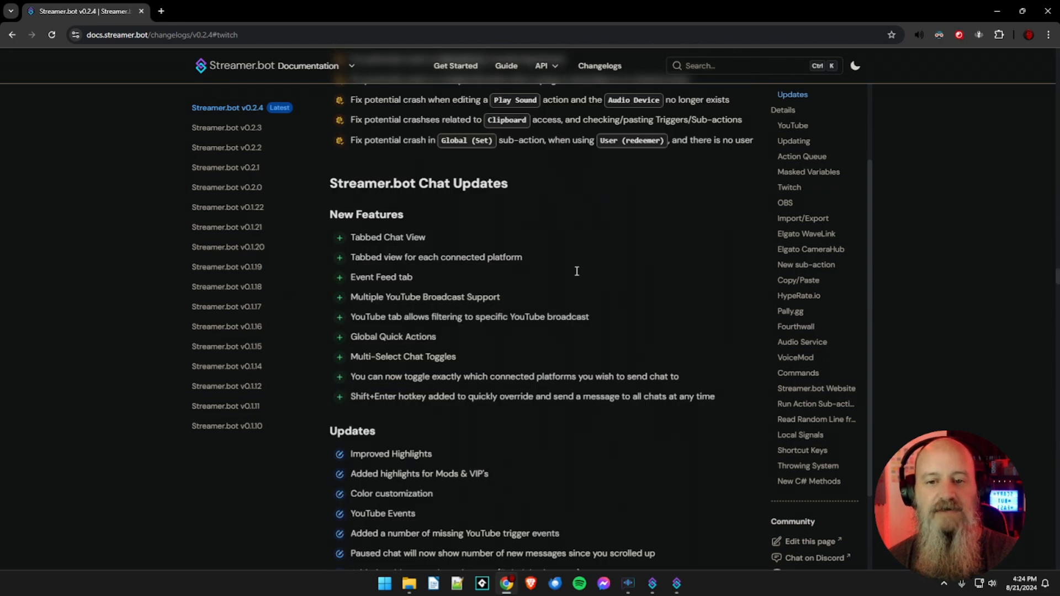
scroll(575, 275, "down", 3)
scroll(575, 274, "down", 3)
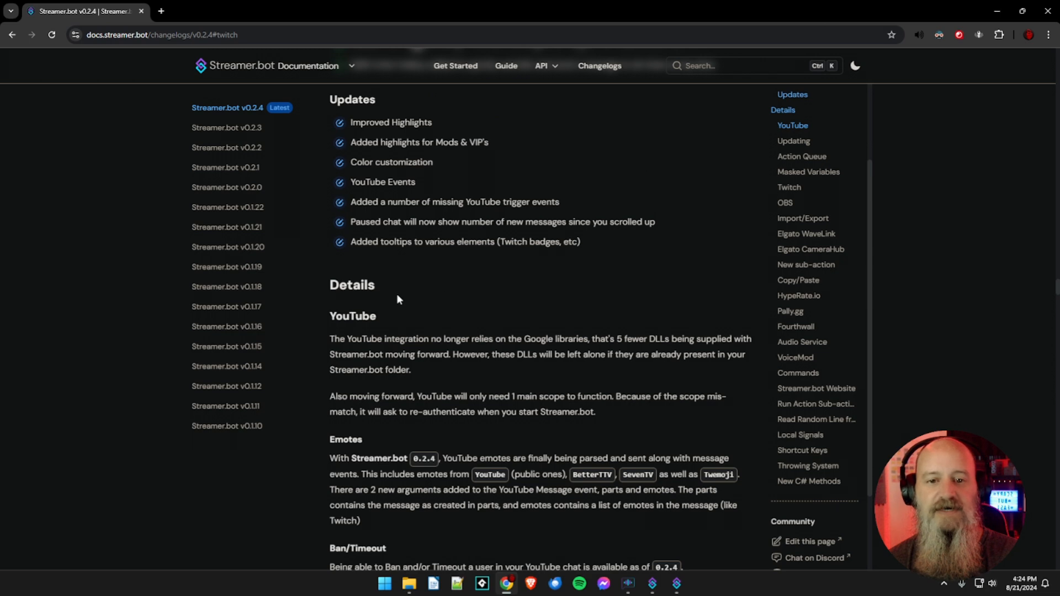
left_click_drag(369, 289, 319, 284)
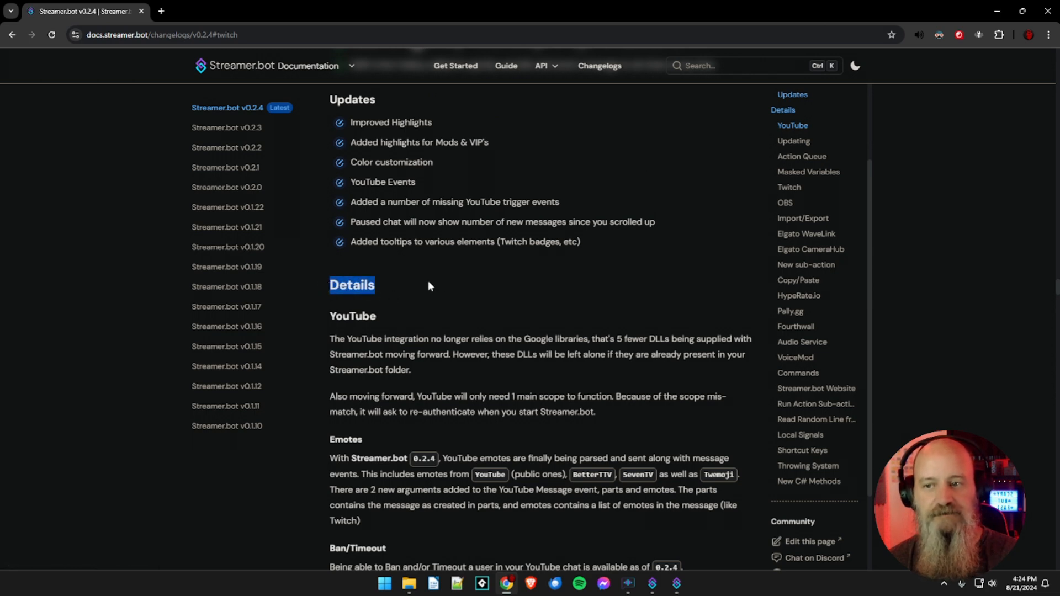
scroll(458, 284, "down", 2)
left_click(458, 283)
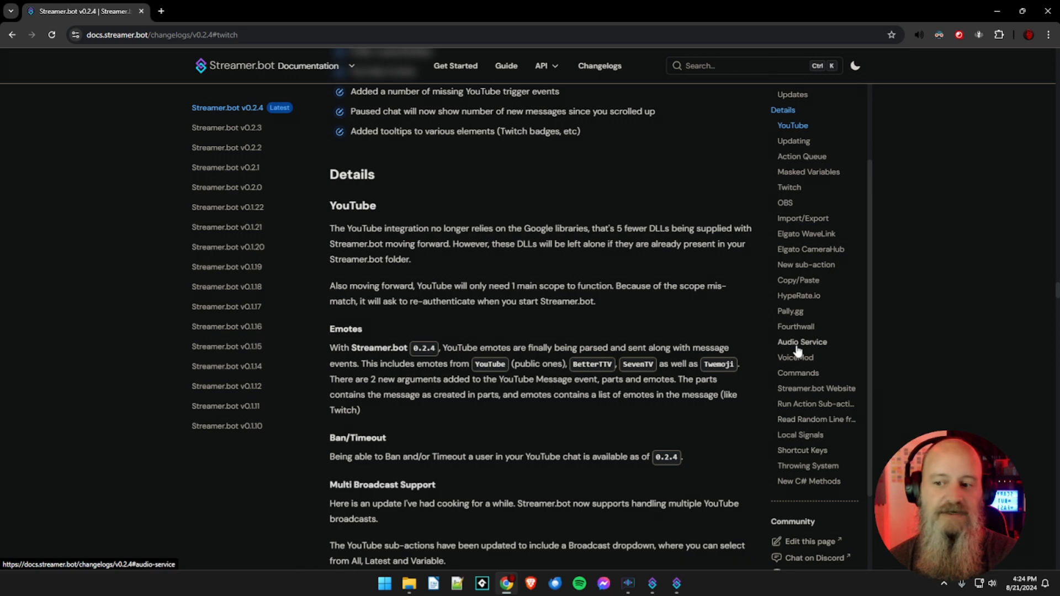
Jump to the Import/Export section of the changelog through its table of contents
scroll(796, 349, "up", 2)
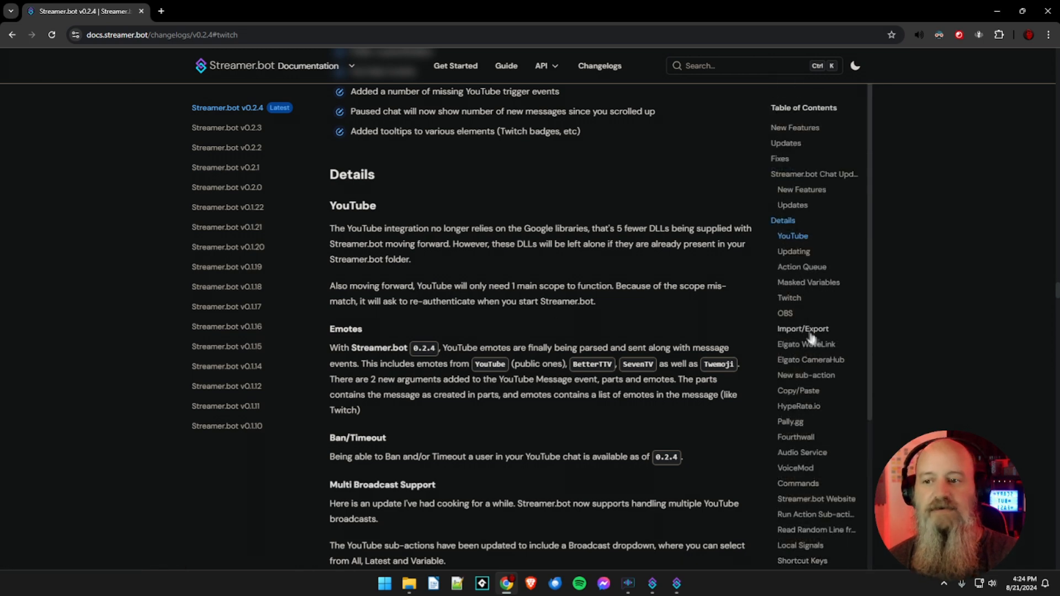
left_click(798, 330)
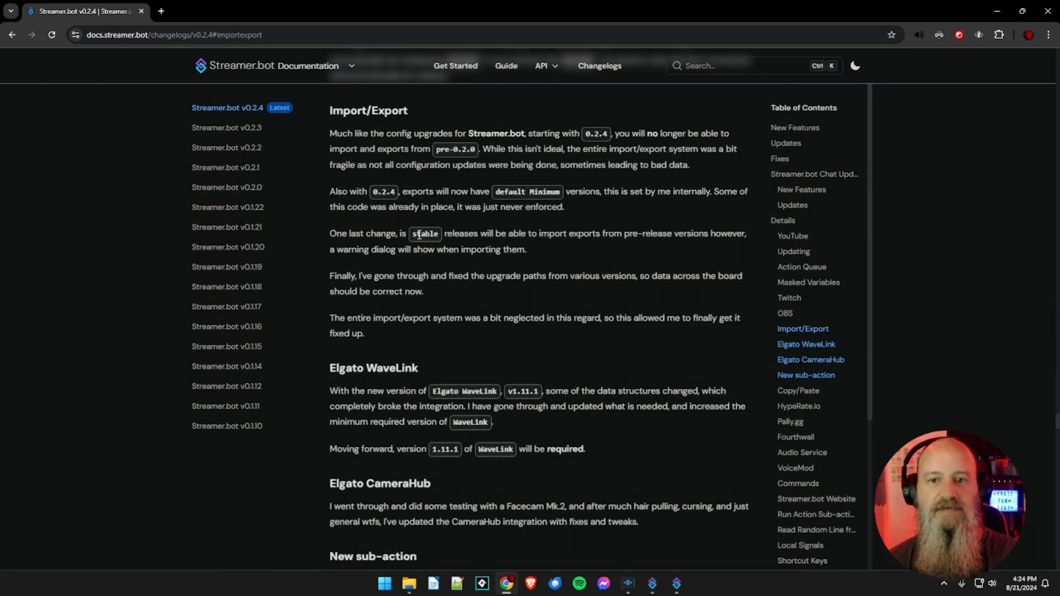